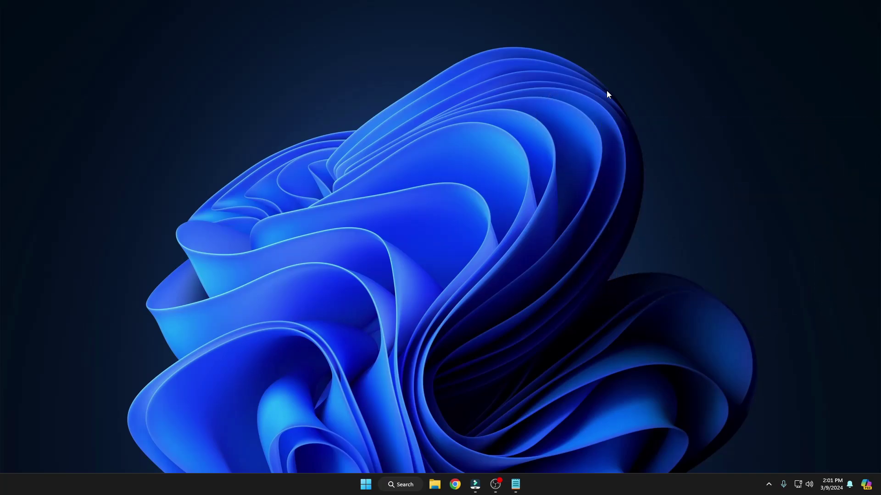
Leave full-screen video and browse the channel's membership tiers and their perks
key("Escape")
scroll(247, 365, "down", 5)
left_click(225, 347)
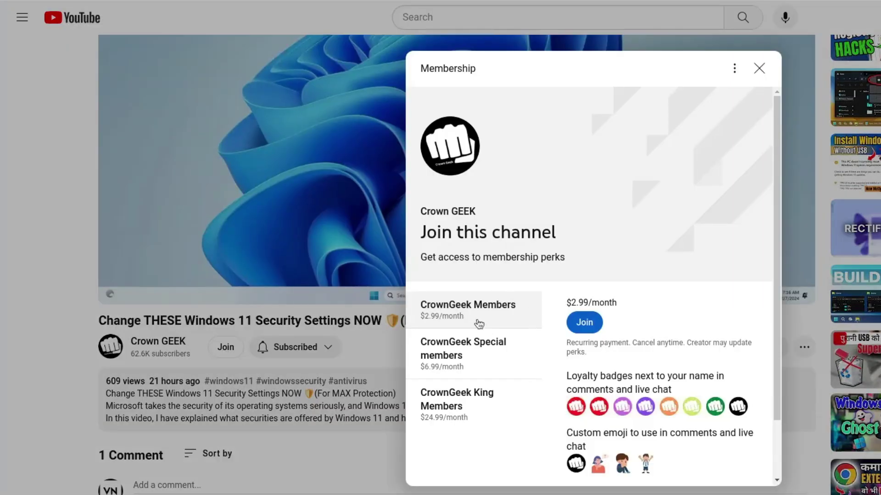
left_click(462, 356)
left_click(459, 399)
scroll(615, 421, "down", 2)
left_click_drag(567, 377, 628, 378)
left_click_drag(567, 402, 718, 409)
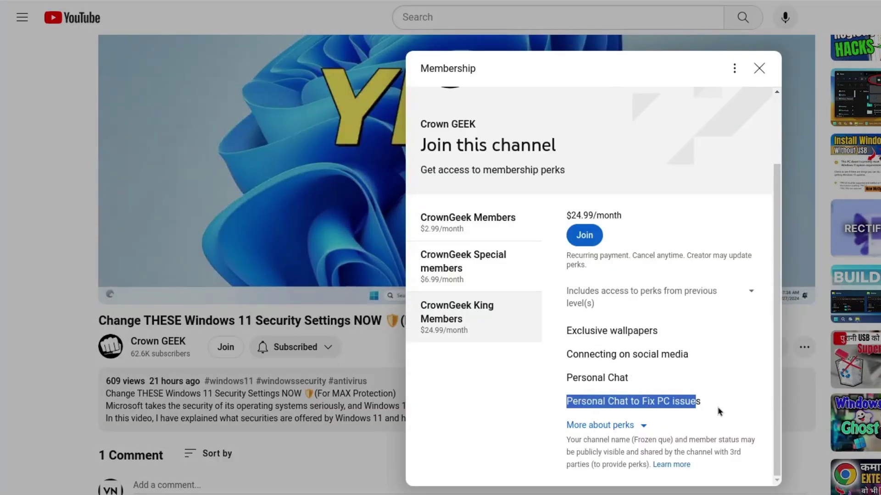
left_click(653, 355)
left_click(461, 259)
left_click(458, 222)
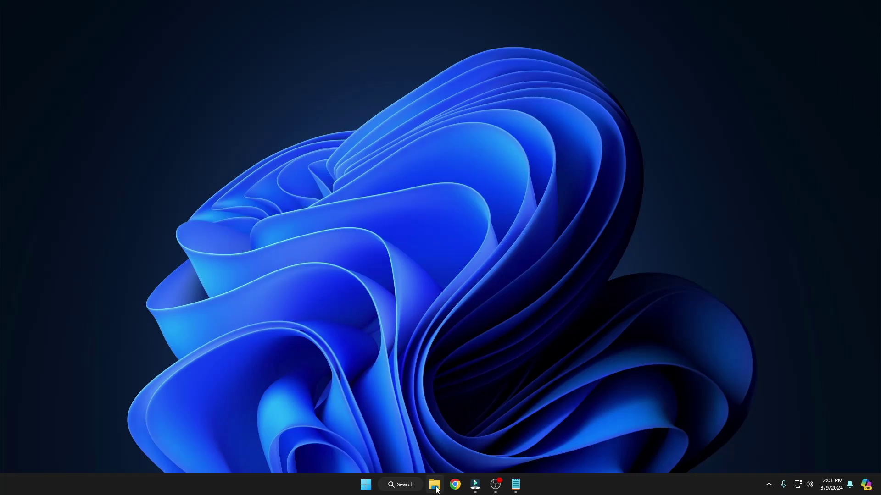
Open File Explorer on This PC and clear File Explorer history in Folder Options
left_click(436, 490)
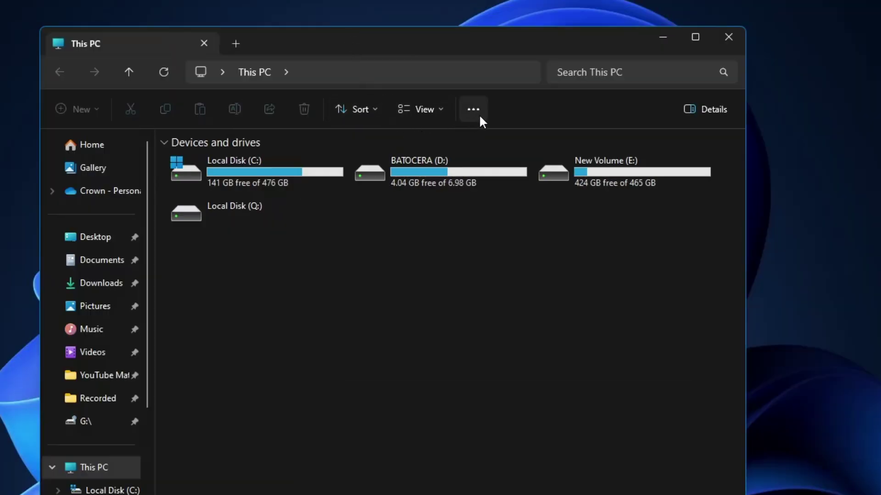
left_click(471, 109)
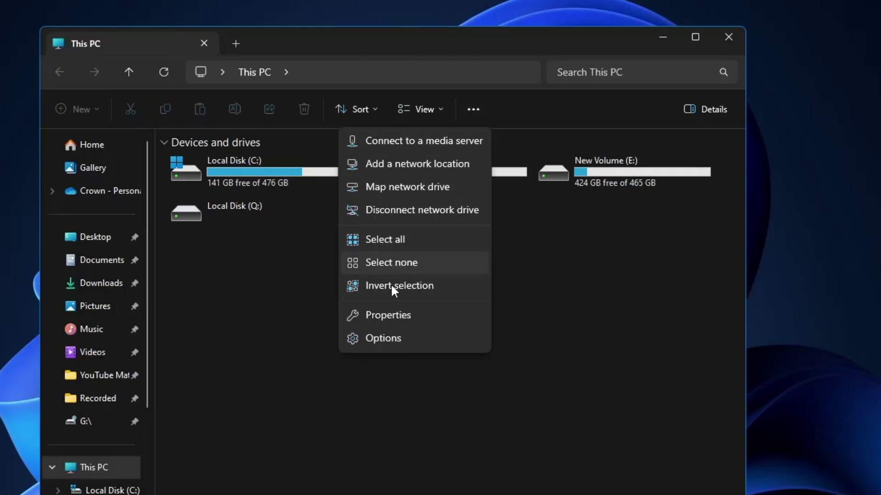
left_click(406, 340)
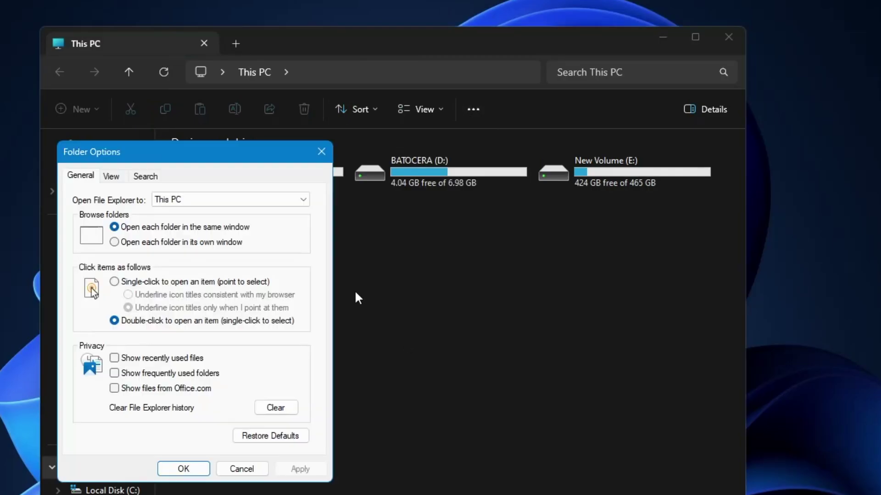
left_click_drag(242, 144, 402, 149)
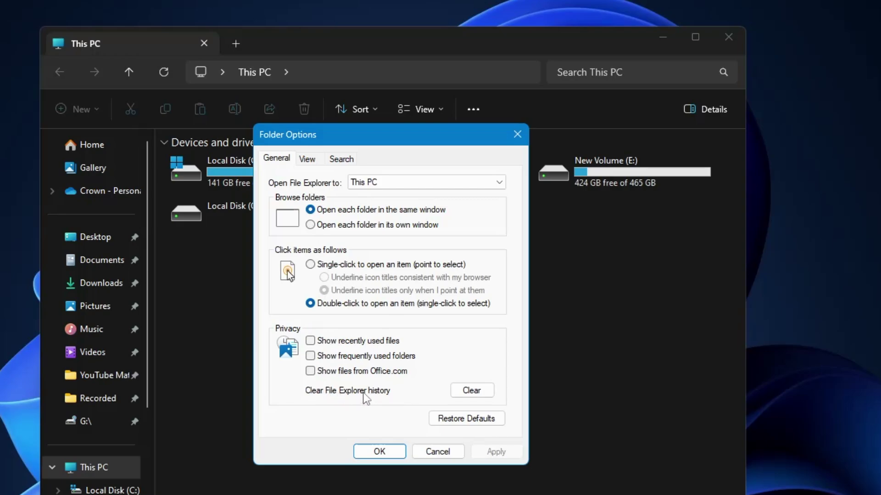
left_click(475, 394)
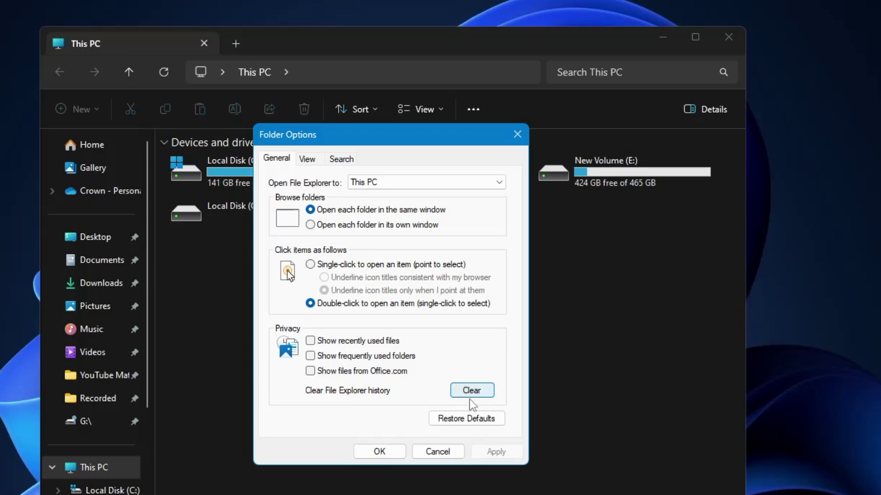
left_click(389, 453)
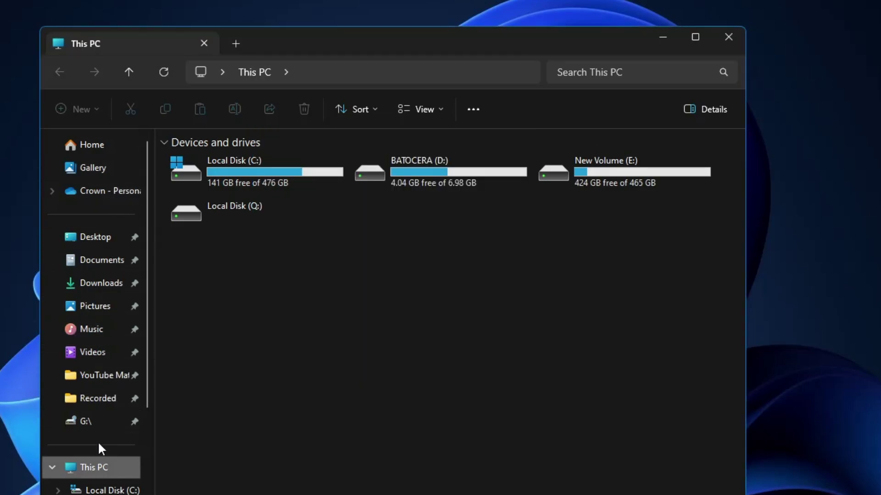
Navigate to C:\Windows\SoftwareDistribution\Download in File Explorer
double_click(105, 473)
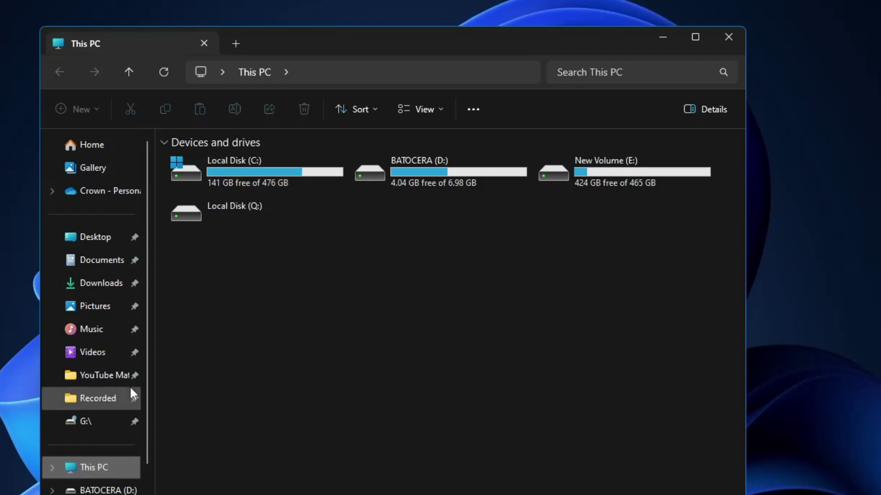
double_click(263, 170)
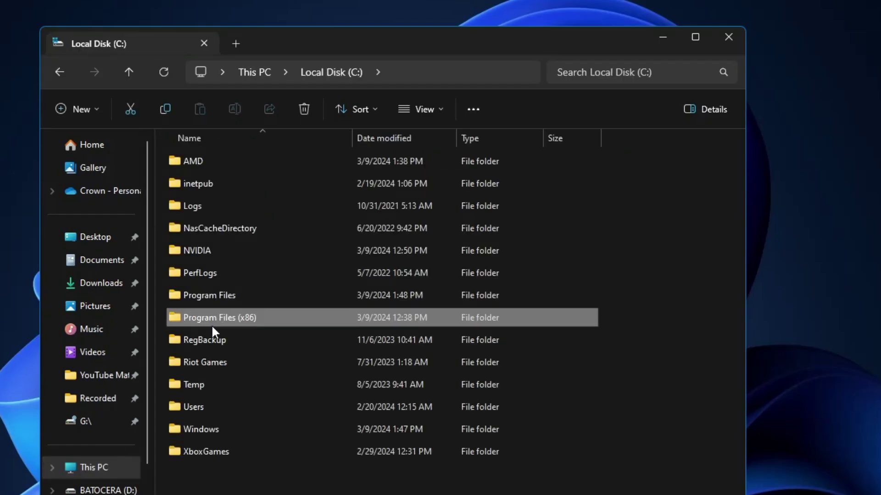
left_click(202, 430)
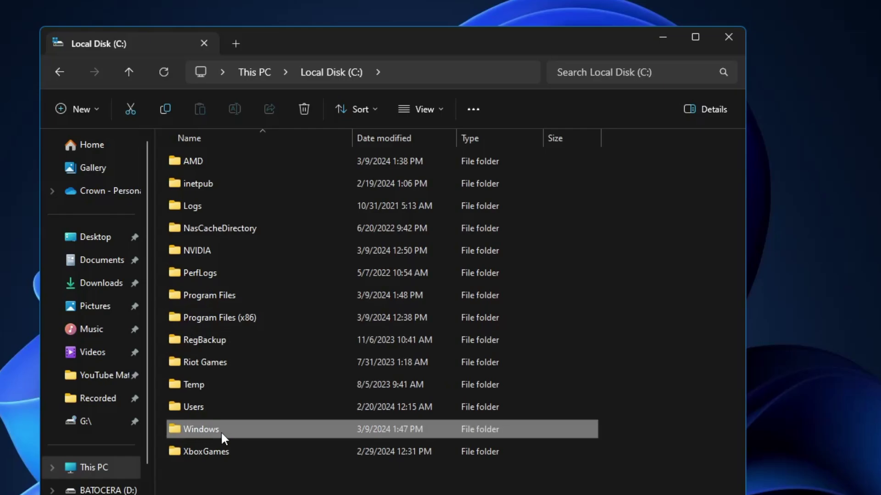
double_click(221, 432)
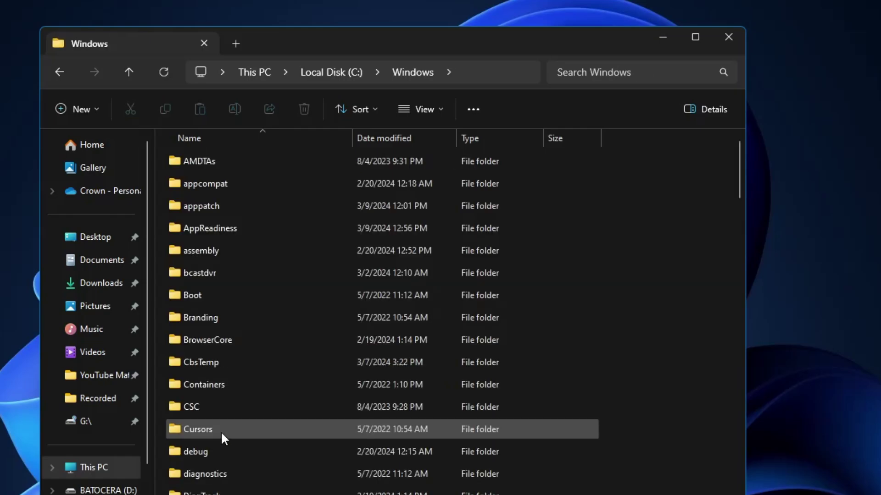
left_click(215, 298)
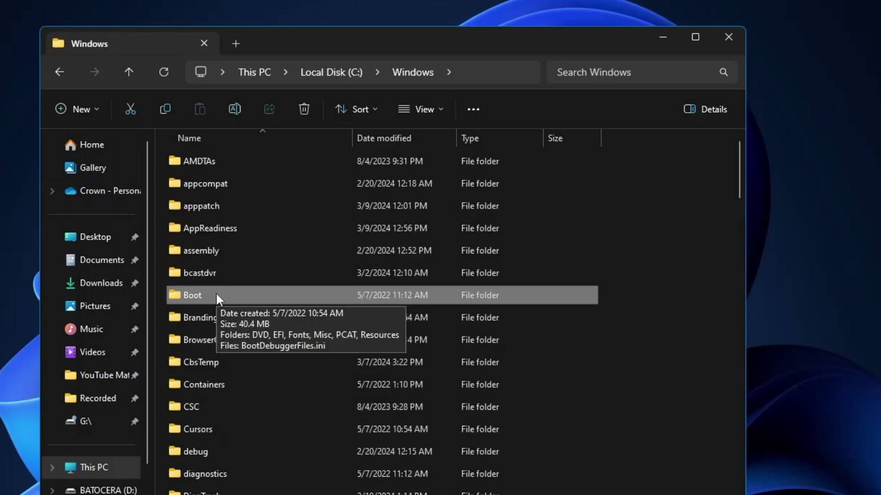
key("s")
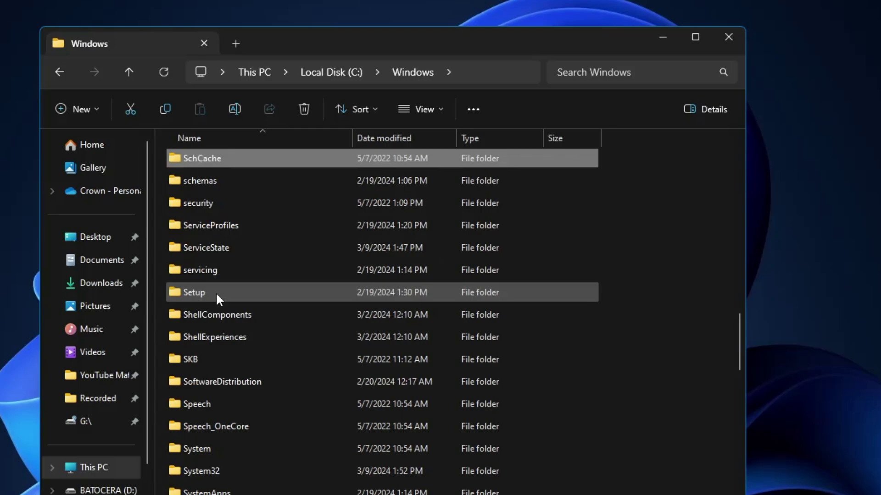
left_click(225, 383)
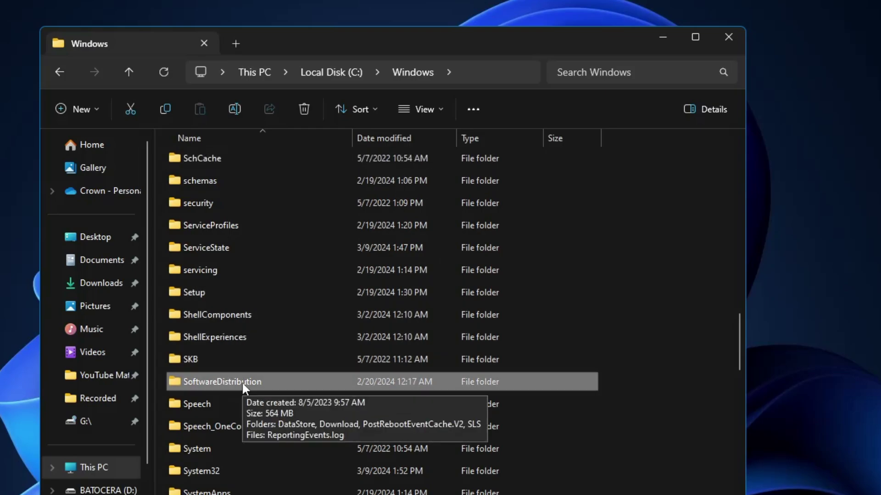
double_click(242, 385)
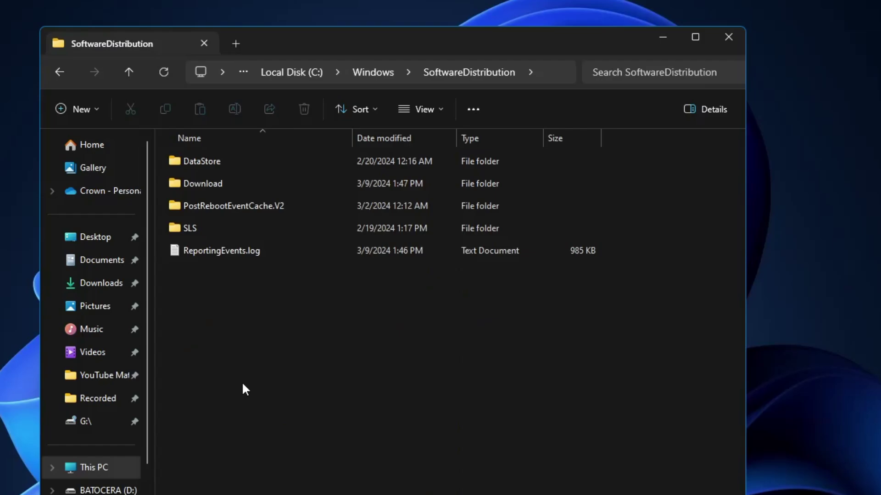
left_click(218, 190)
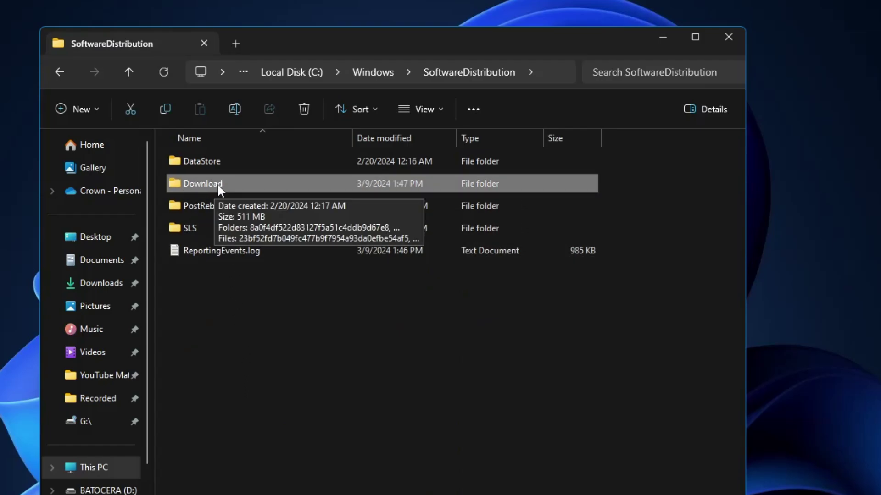
double_click(218, 186)
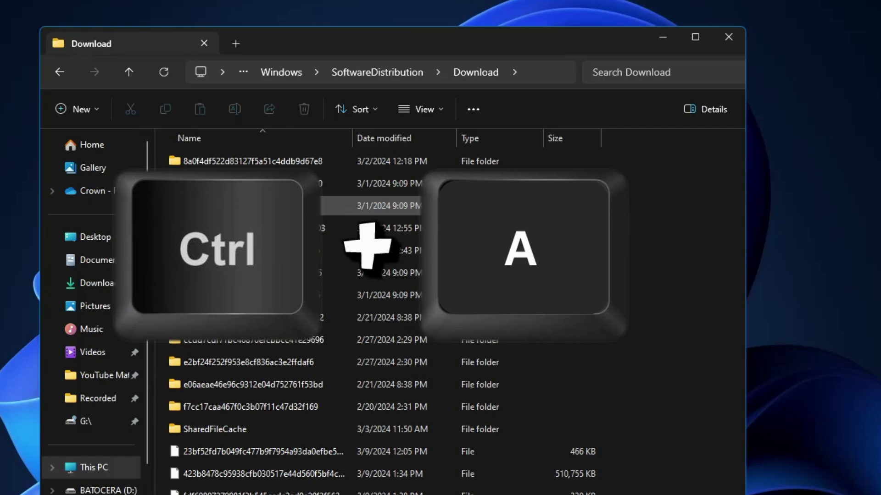
Permanently delete all 16 Download items with administrator permission, then close File Explorer
key("ctrl+a")
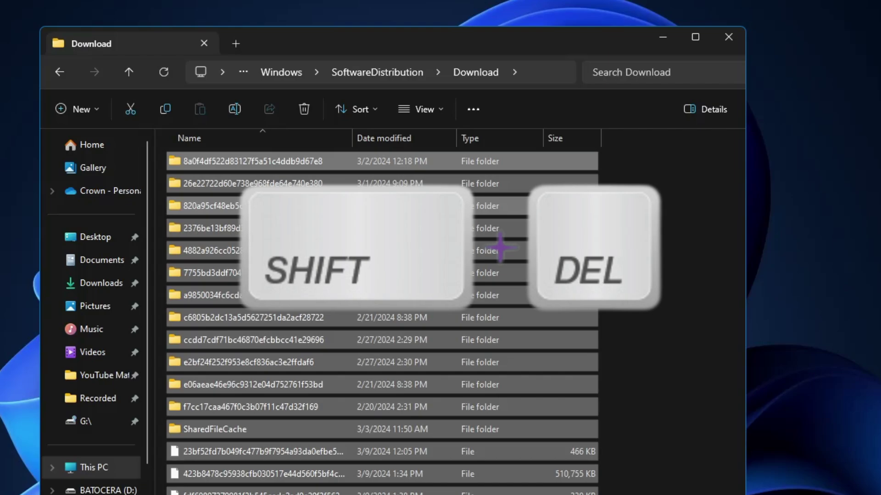
key("shift+Delete")
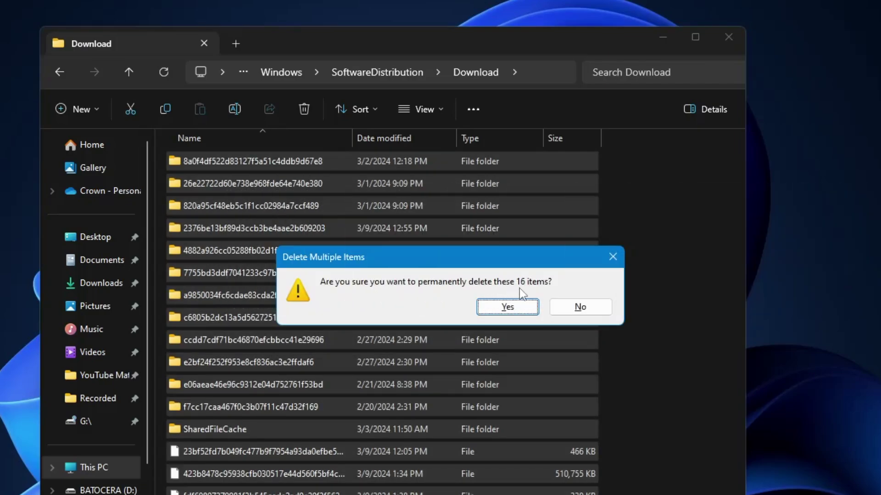
left_click(508, 307)
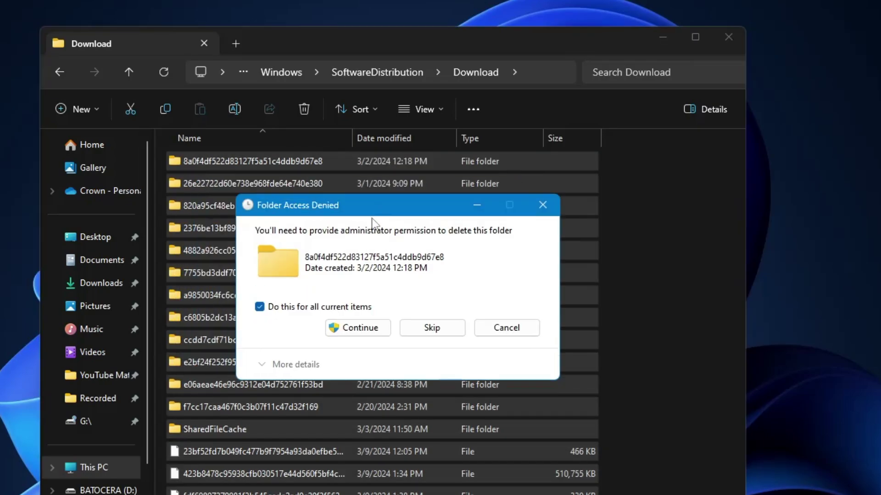
left_click(356, 328)
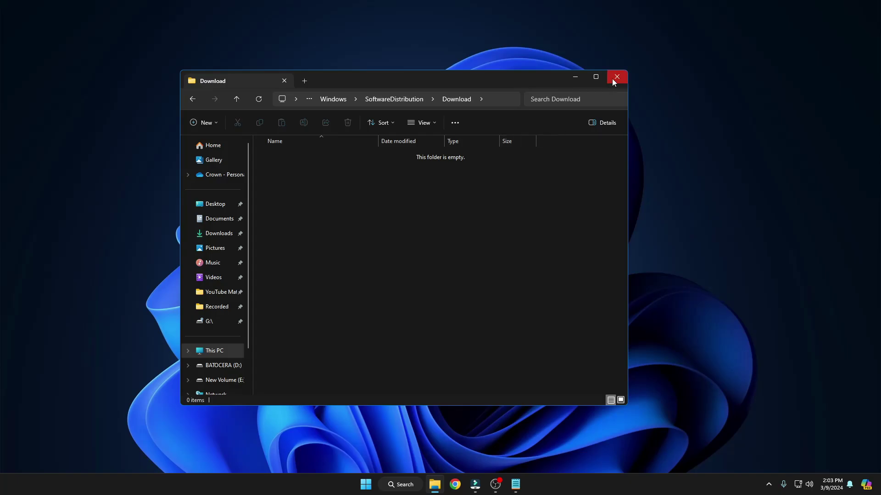
left_click(614, 80)
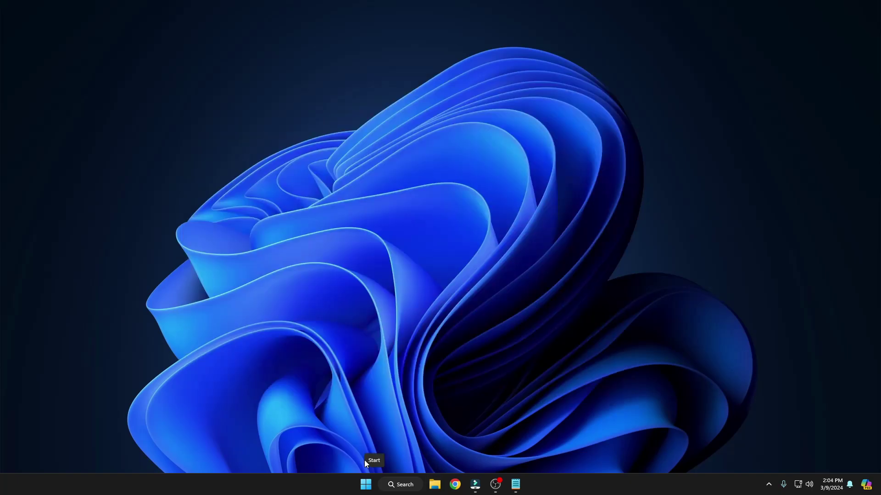
Open the Windows Temp folder with Run 'temp', granting folder access
right_click(367, 487)
left_click(359, 427)
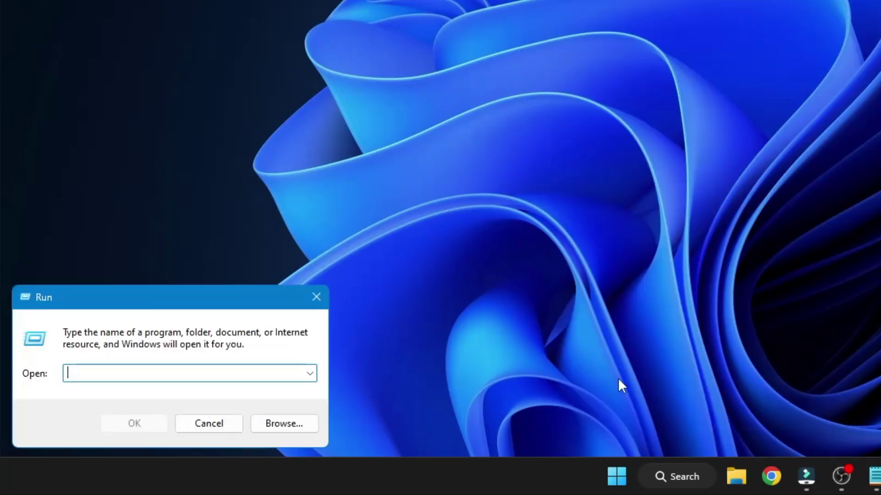
type("temp")
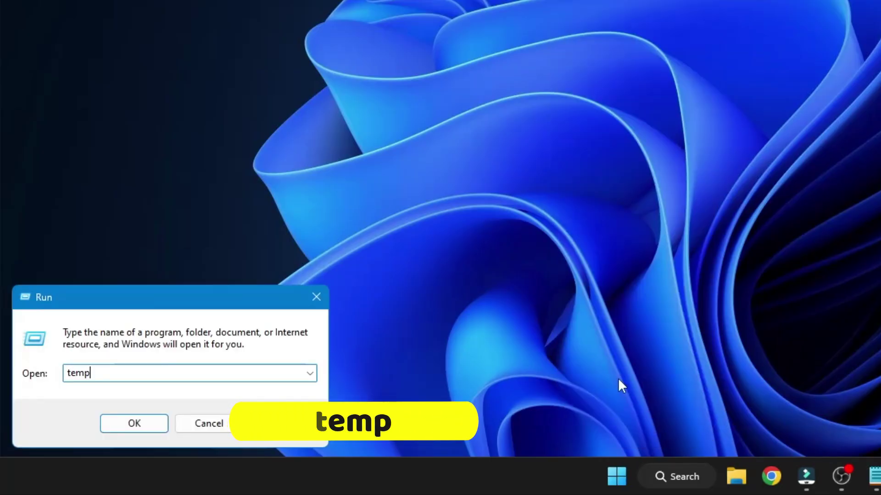
key("Return")
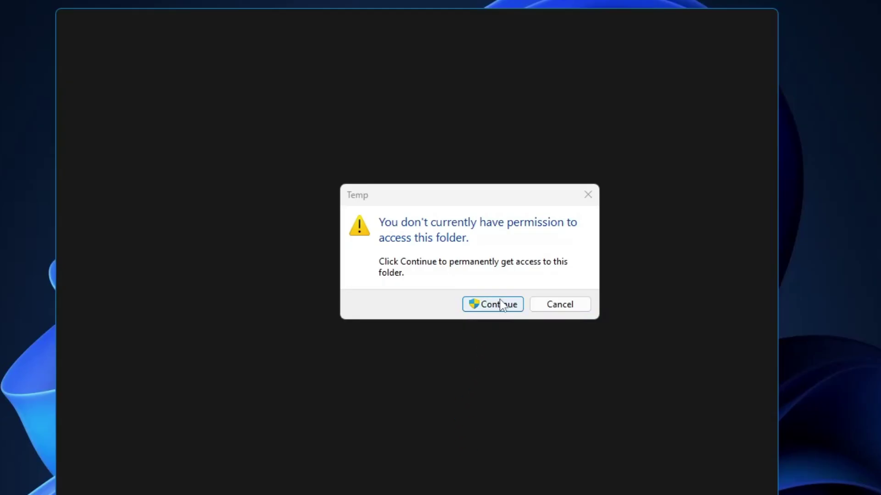
left_click(782, 76)
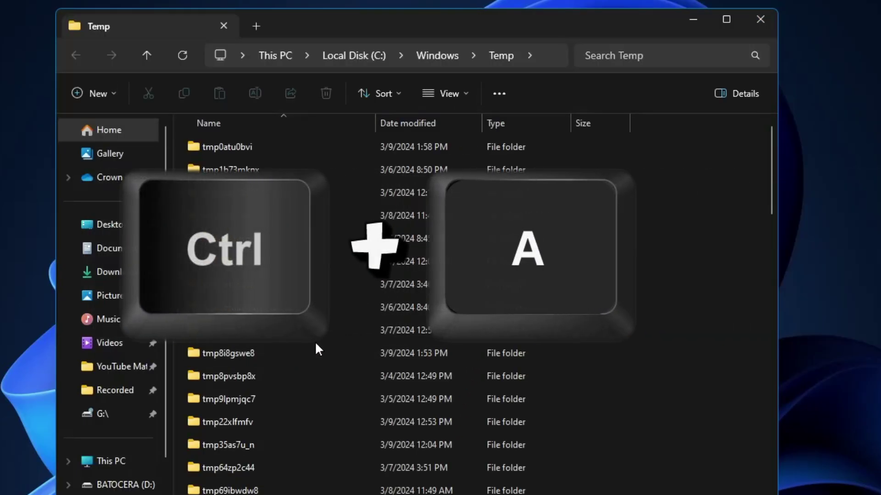
Permanently delete all 77 Temp items with administrator approval, skipping the in-use file
key("ctrl+a")
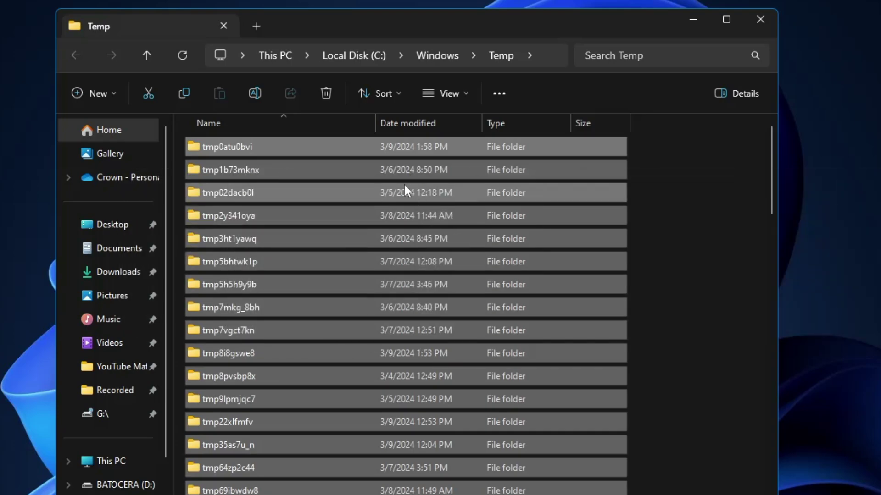
right_click(390, 221)
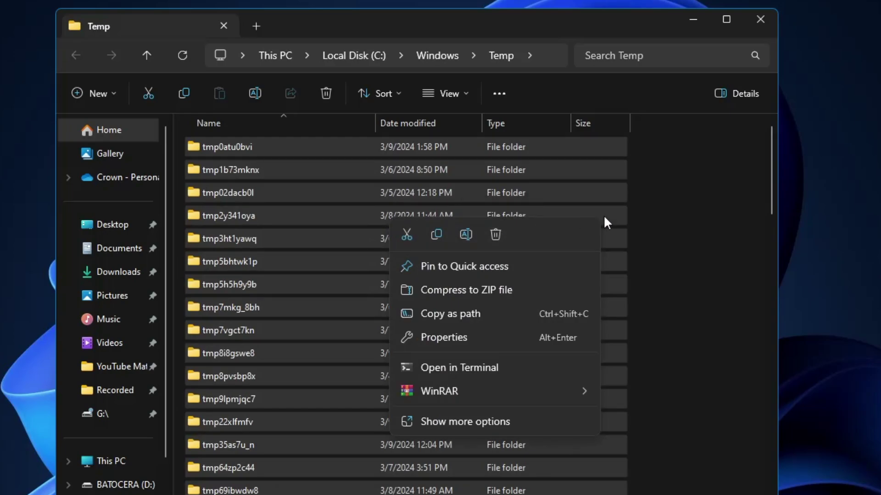
left_click(688, 208)
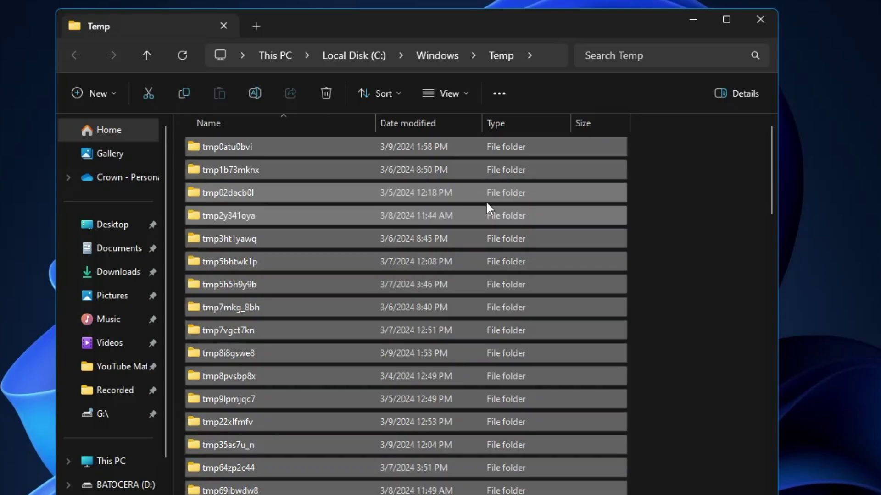
key("shift+Delete")
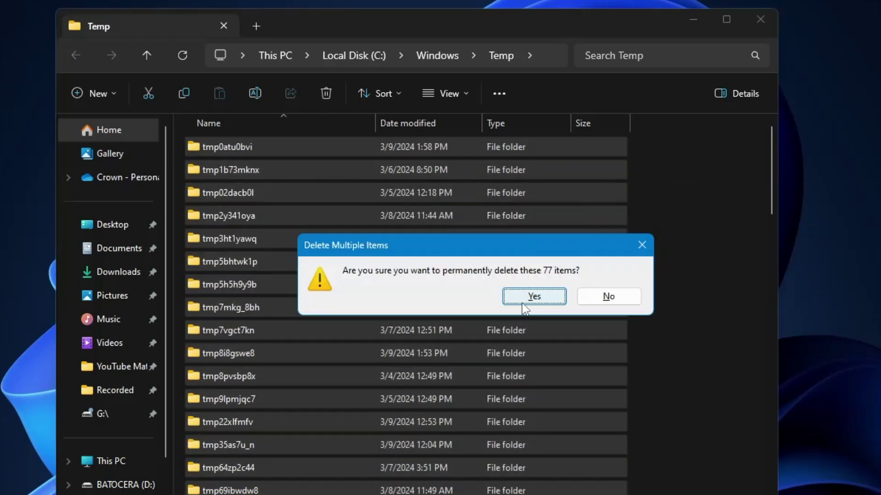
left_click(527, 298)
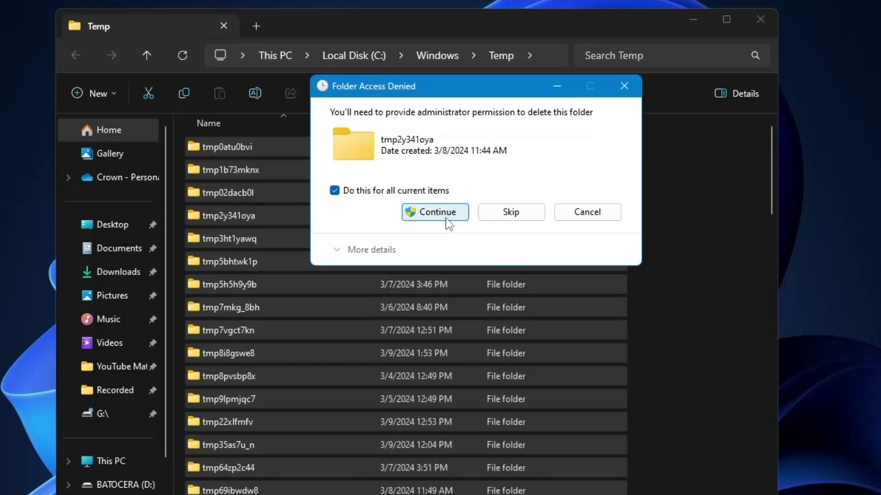
left_click(448, 224)
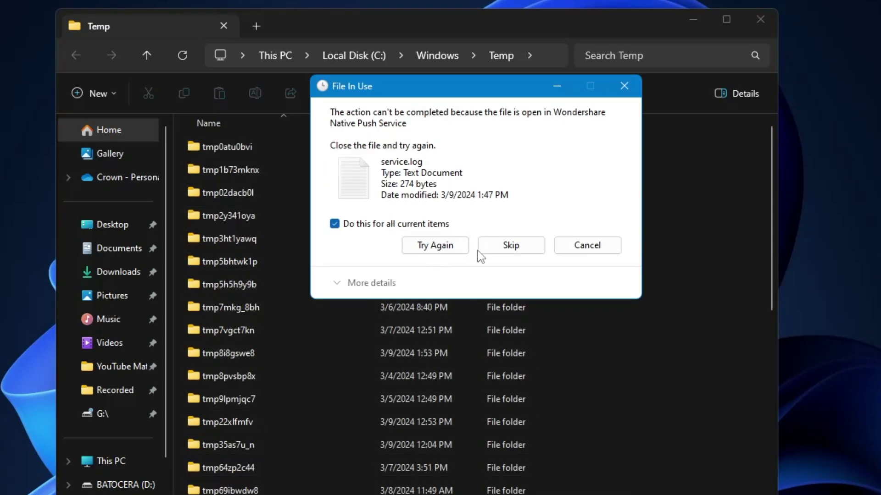
left_click(500, 251)
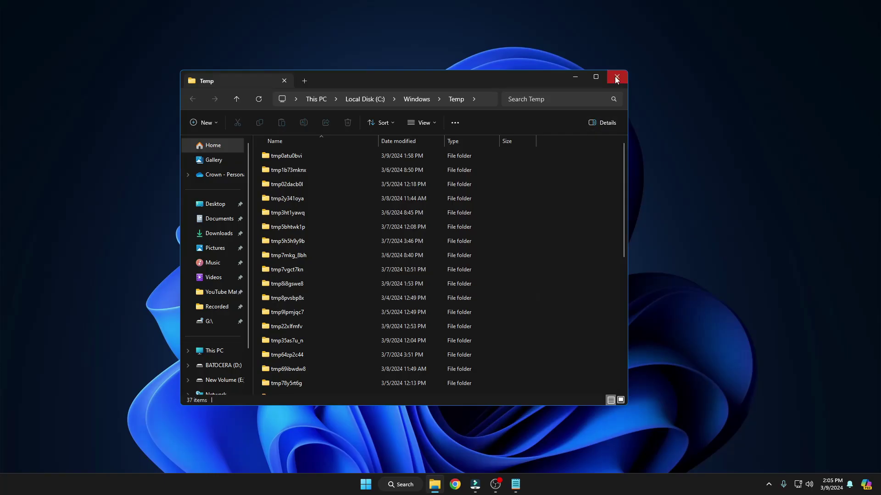
Close the Temp window and open the user's %temp% folder through Run
left_click(760, 19)
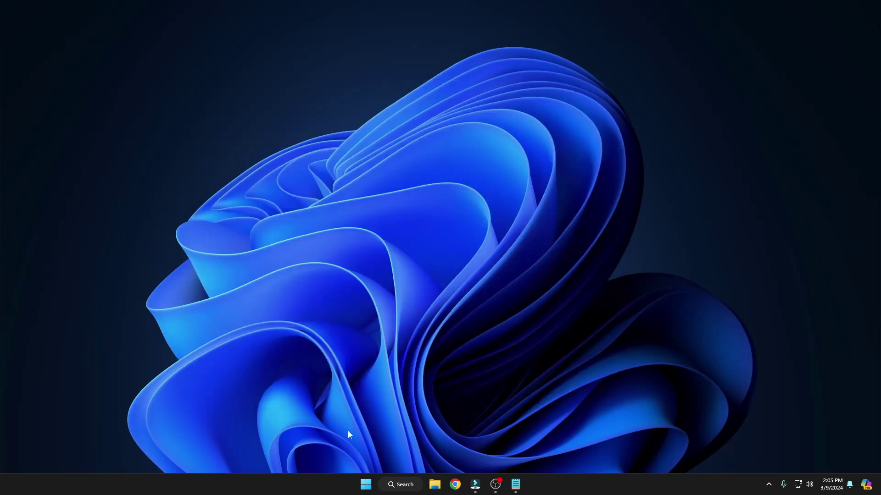
right_click(369, 488)
left_click(351, 428)
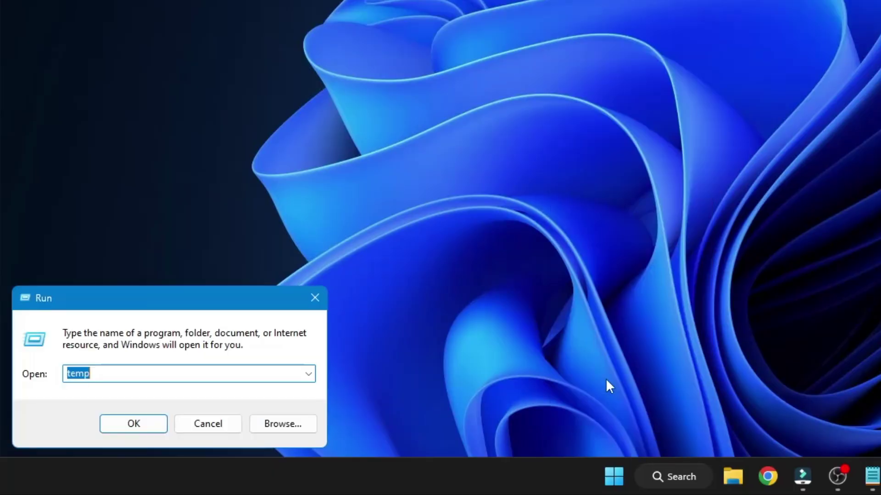
type("%")
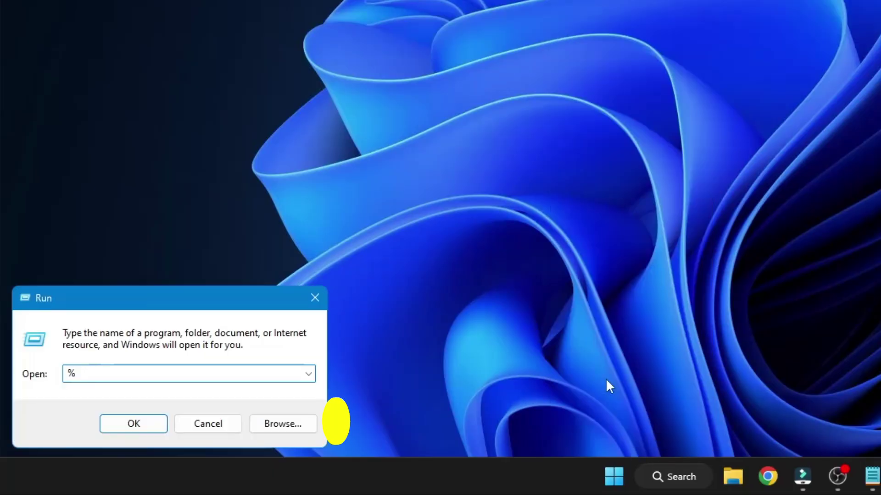
type("temp%")
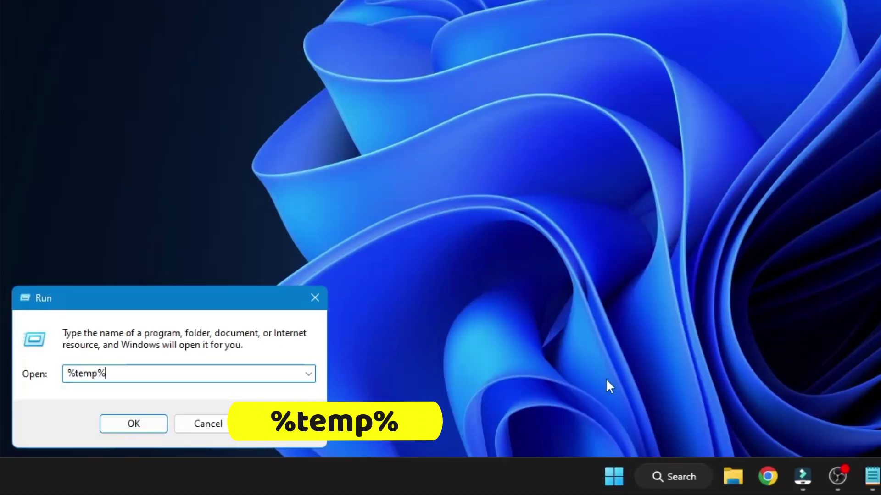
left_click(156, 419)
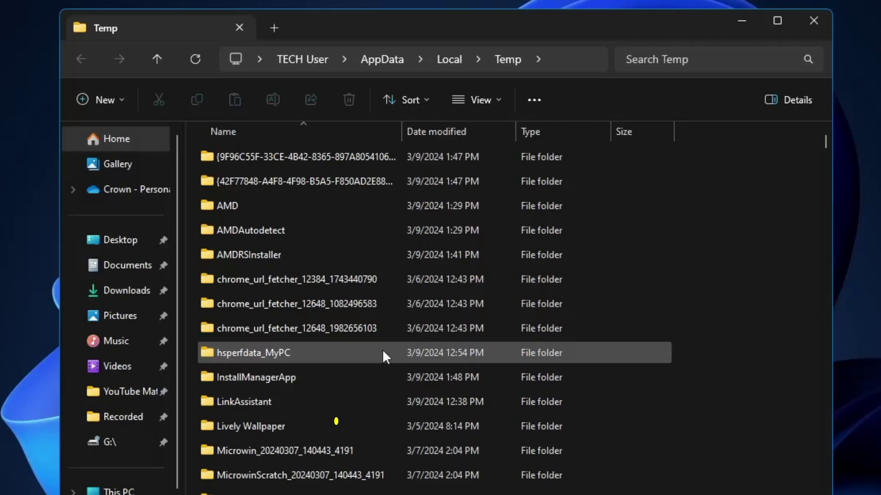
Permanently delete all 535 items, skipping in-use files for all, then close the window
key("ctrl+a")
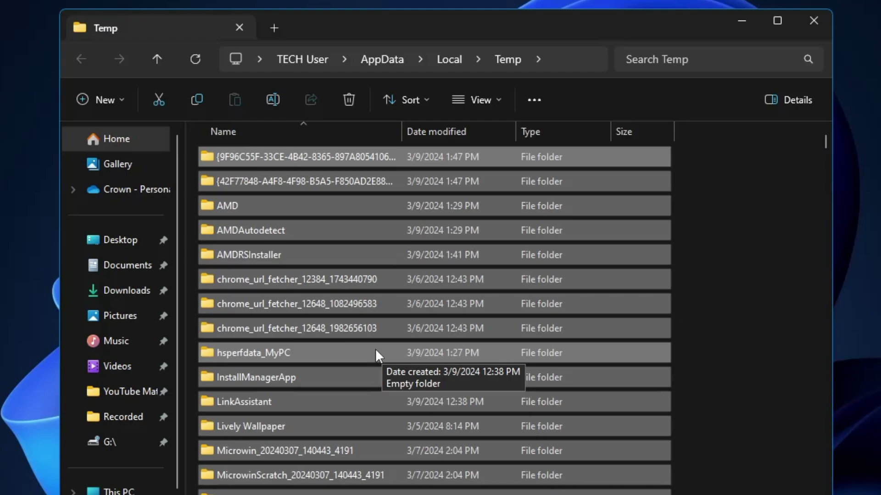
key("shift+Delete")
left_click(587, 310)
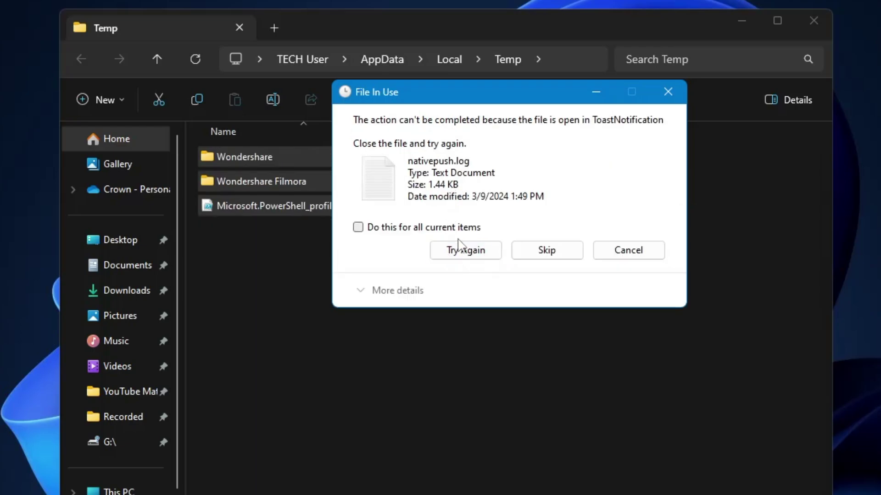
left_click(472, 251)
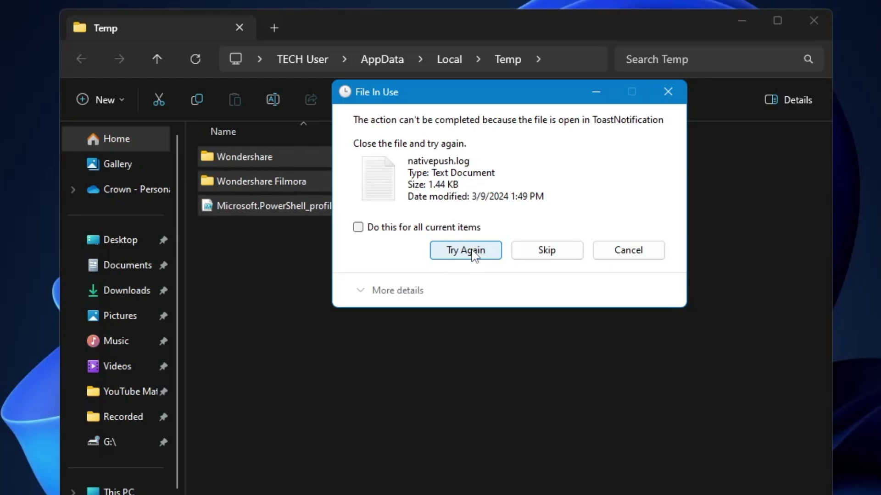
left_click(546, 252)
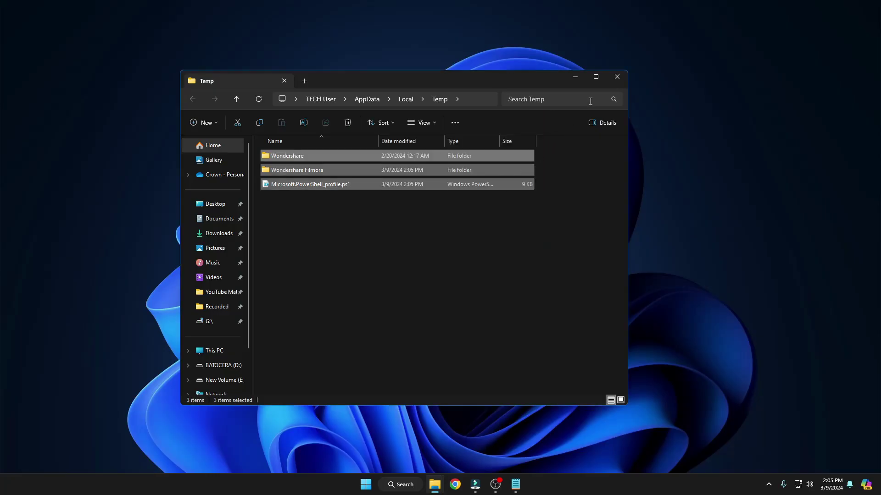
left_click(617, 77)
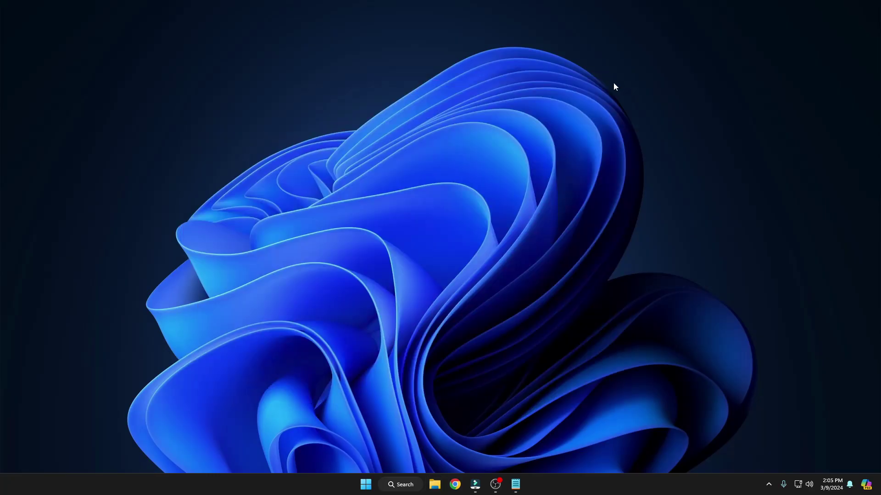
Open Prefetch with Run 'prefetch', grant access, and permanently delete its 410 items
right_click(366, 484)
left_click(353, 426)
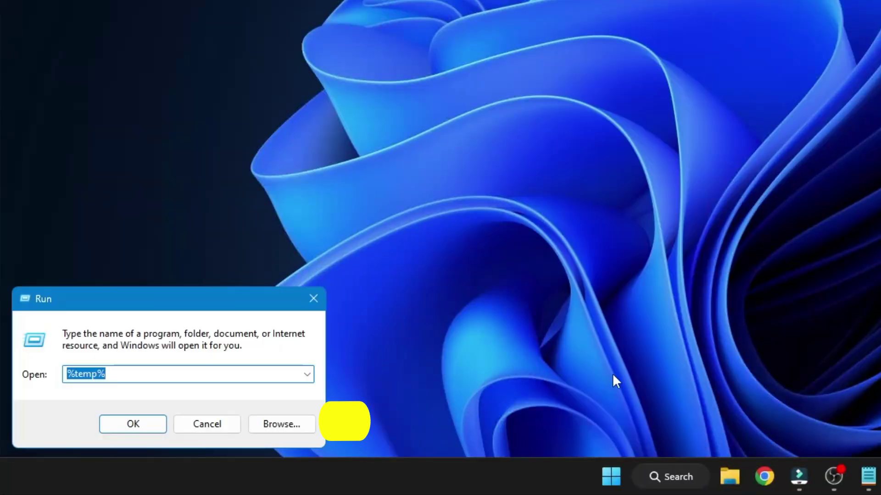
type("prefetch")
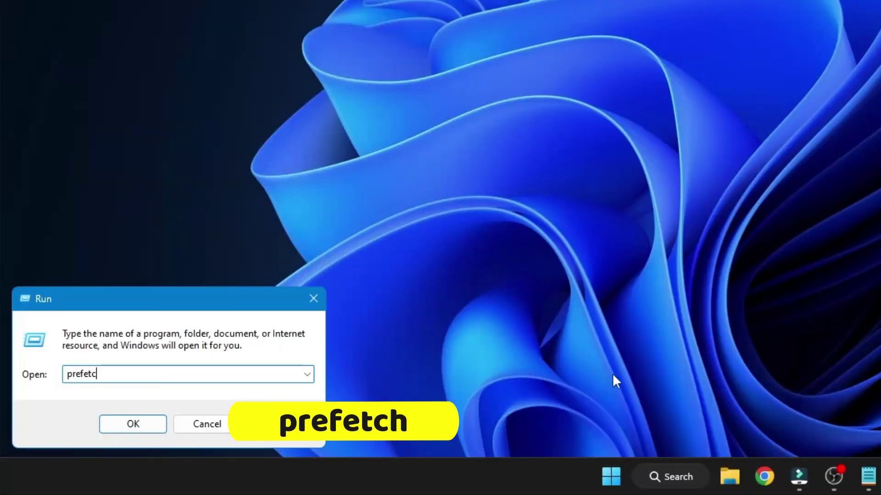
key("Return")
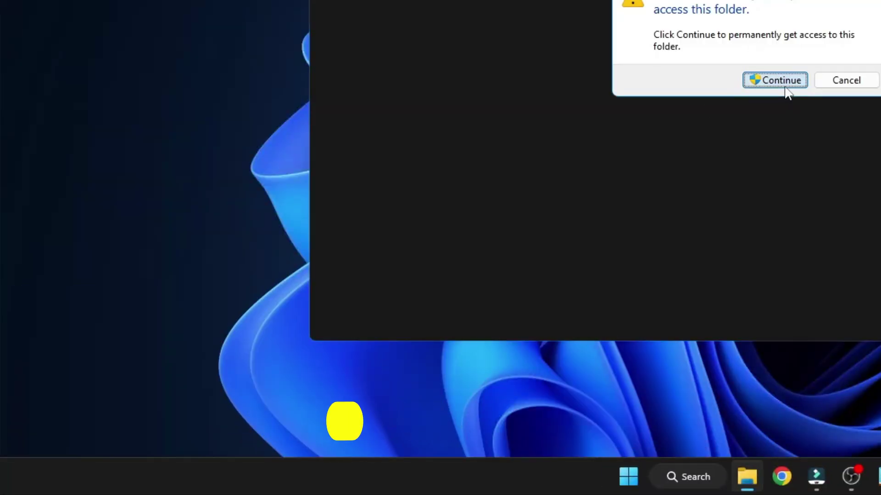
left_click(780, 83)
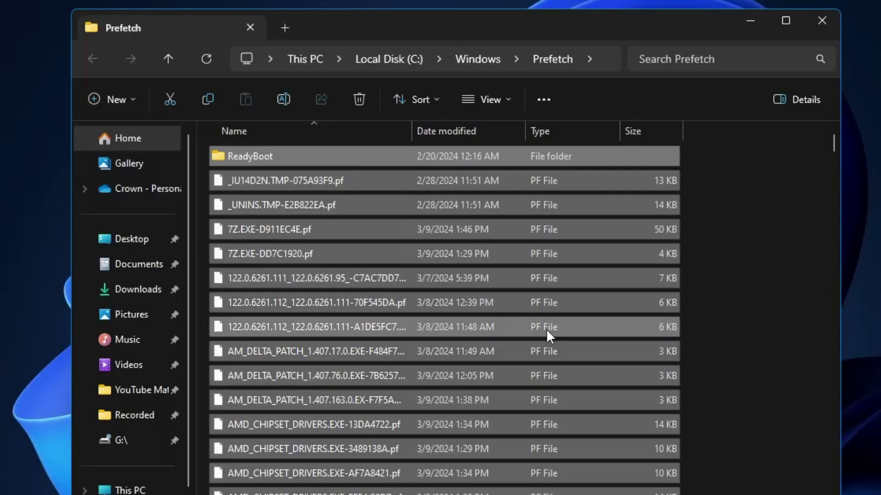
key("shift+Delete")
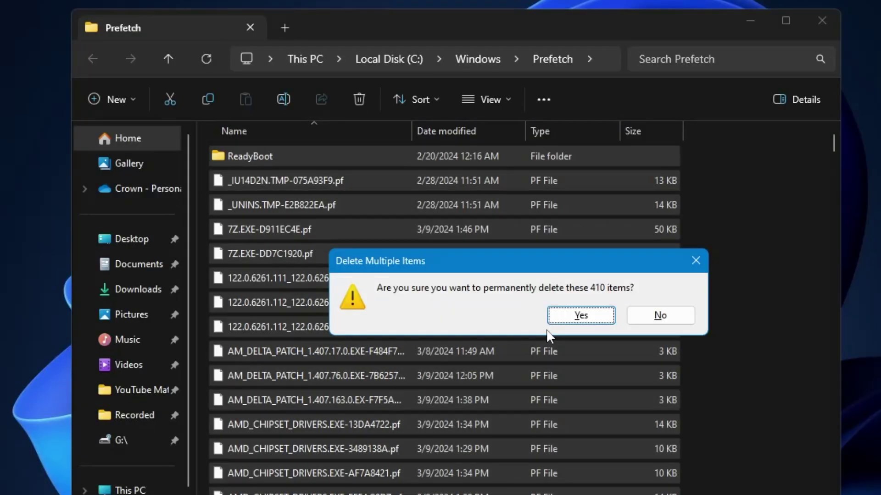
left_click(579, 316)
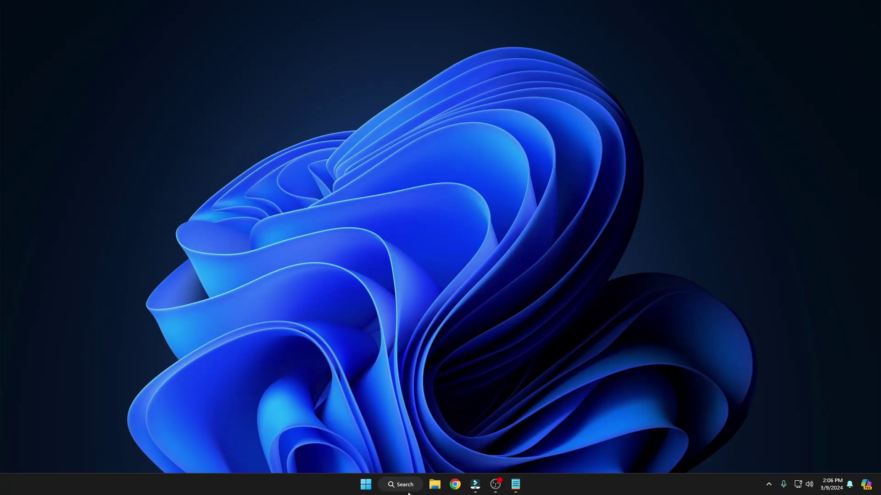
Launch Disk Cleanup for drive C: and move its dialog fully on screen
left_click(407, 488)
type("disk cleanup")
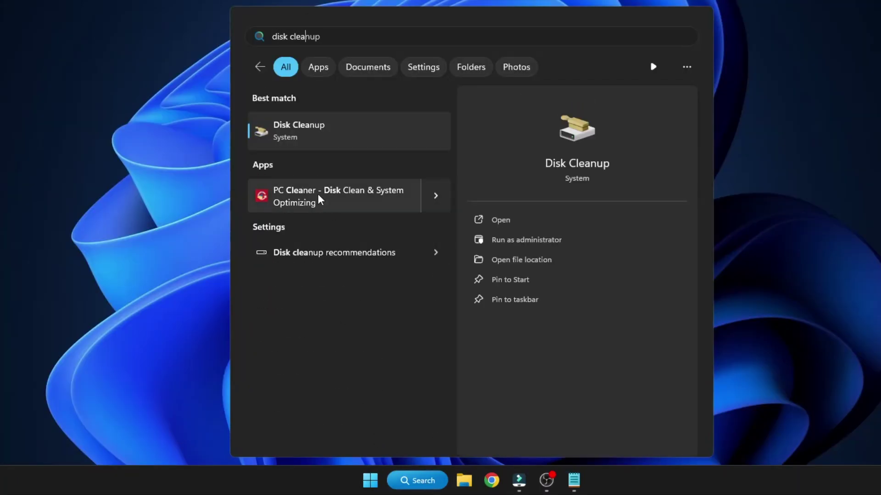
left_click(307, 130)
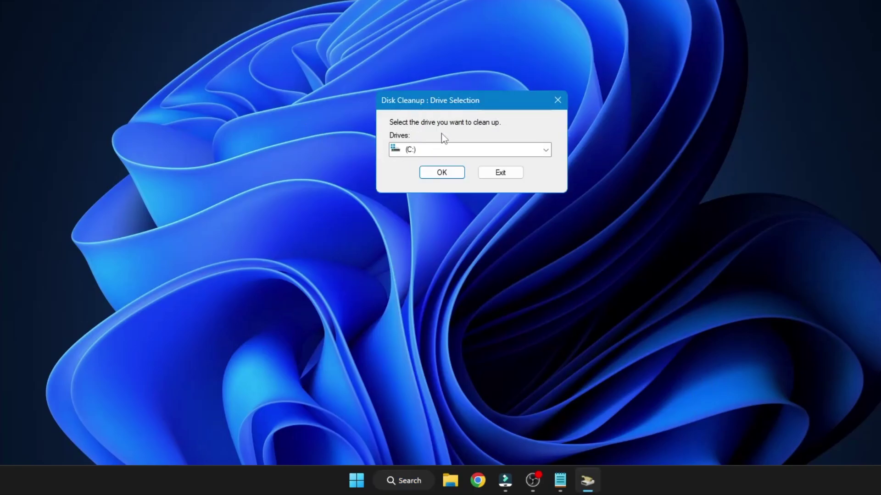
left_click(441, 172)
key("alt+space")
key("m")
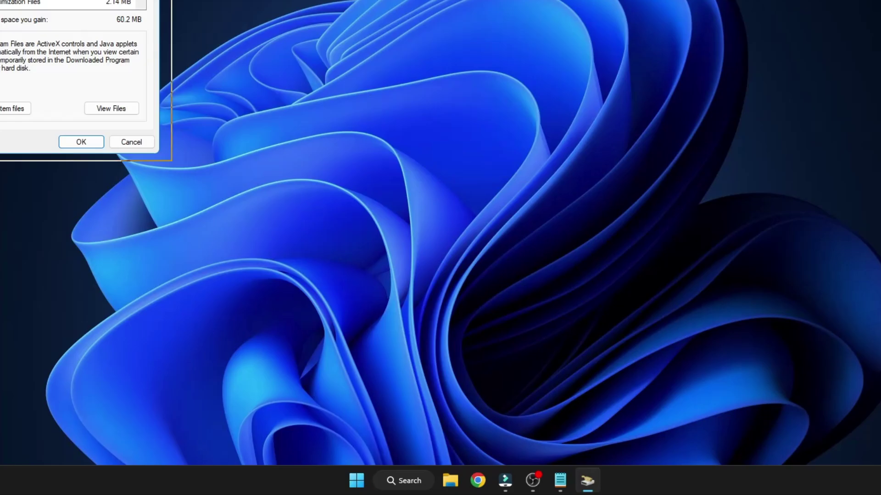
left_click(492, 13)
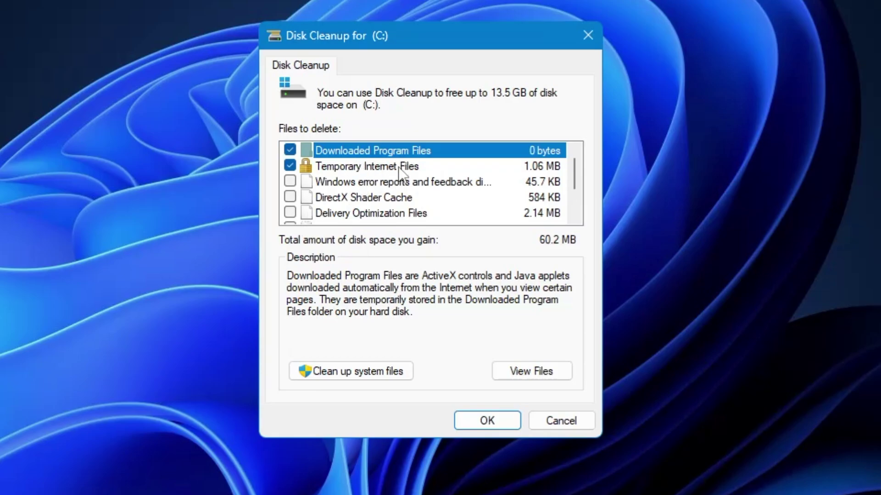
Tick DirectX Shader Cache, Delivery Optimization Files and Temporary files, and delete them
left_click(365, 185)
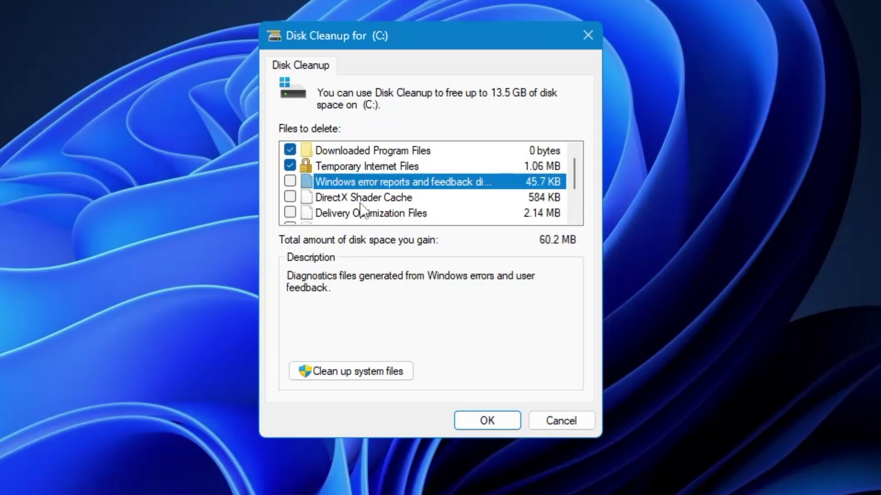
left_click(356, 202)
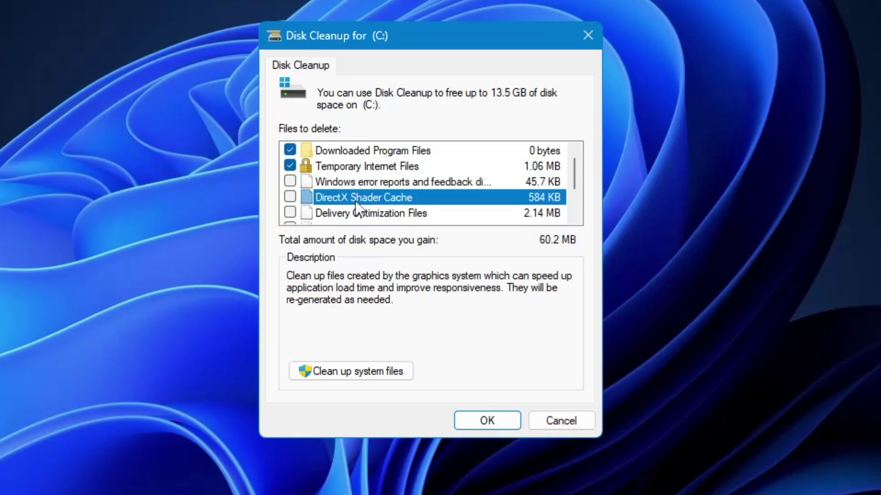
scroll(365, 199, "down", 1)
left_click(334, 167)
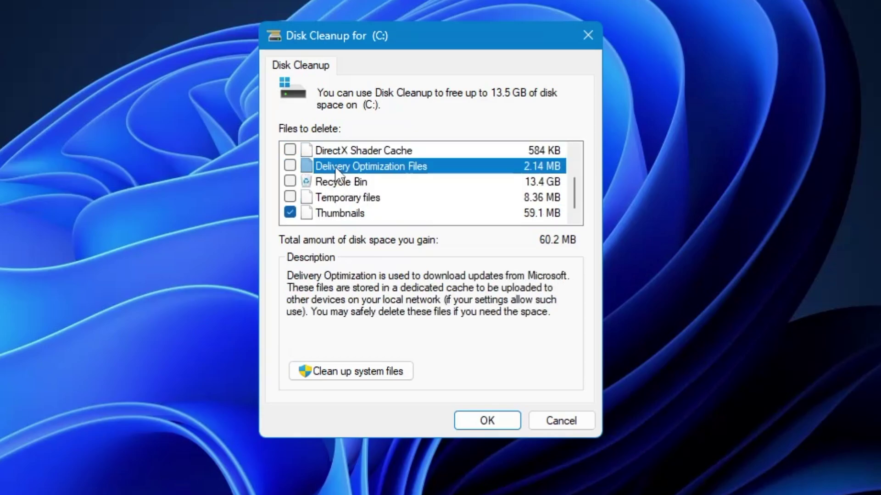
left_click(289, 151)
left_click(288, 165)
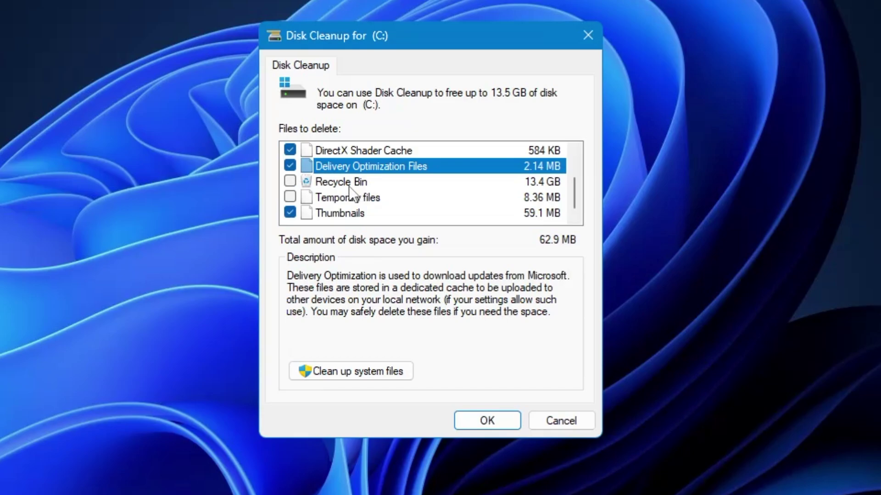
left_click(289, 197)
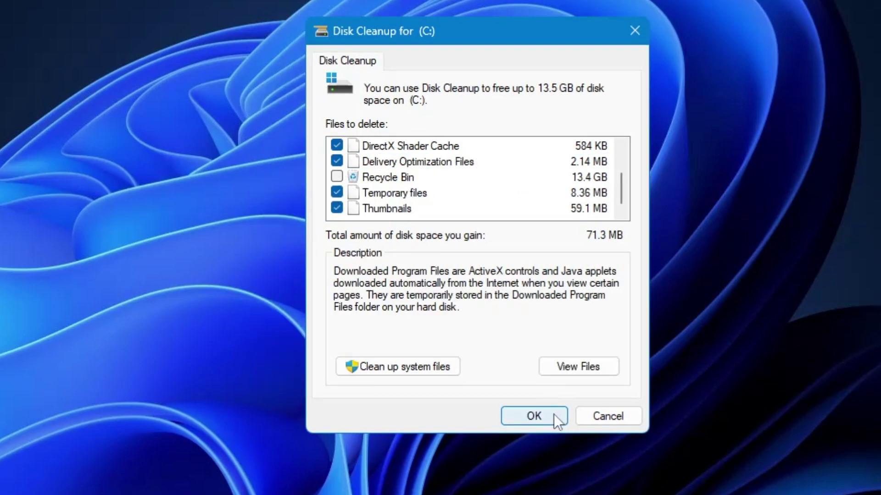
left_click(534, 416)
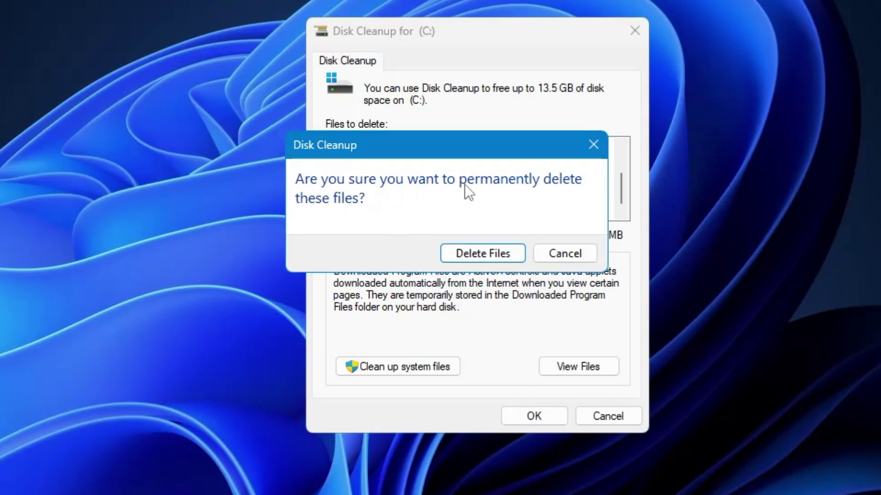
left_click(483, 254)
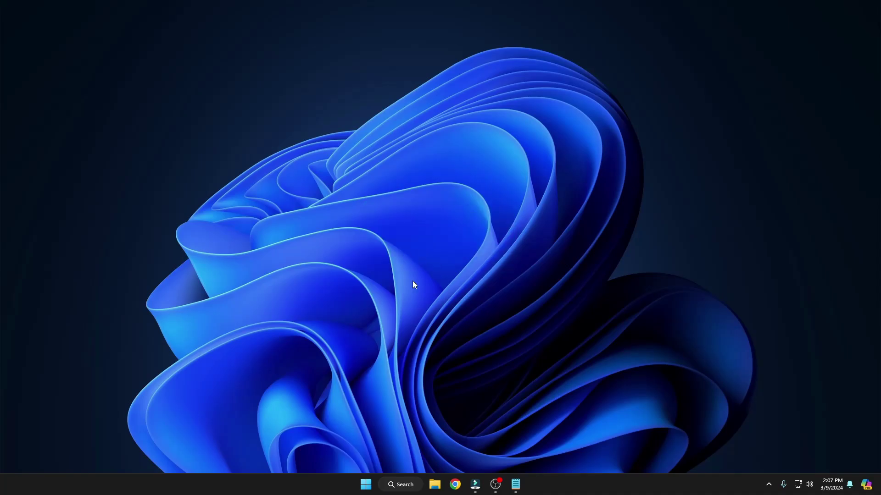
Open Settings from the Start right-click menu and go to Apps > Installed apps
right_click(367, 483)
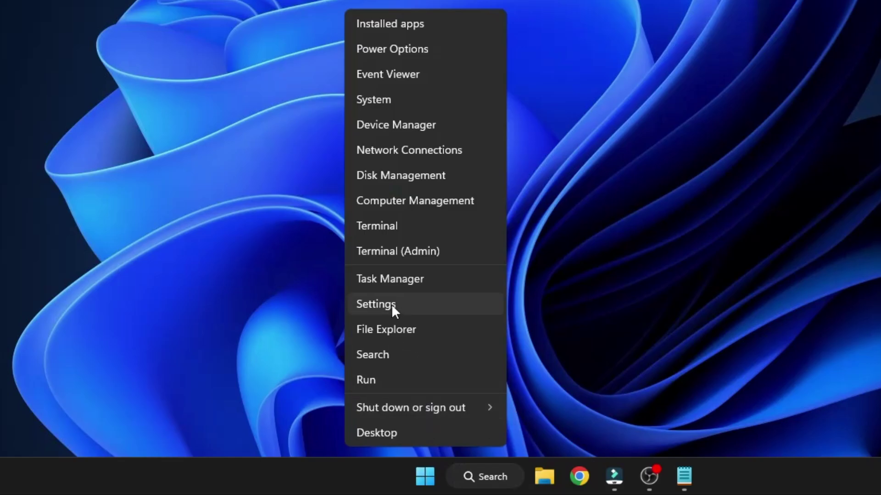
left_click(398, 304)
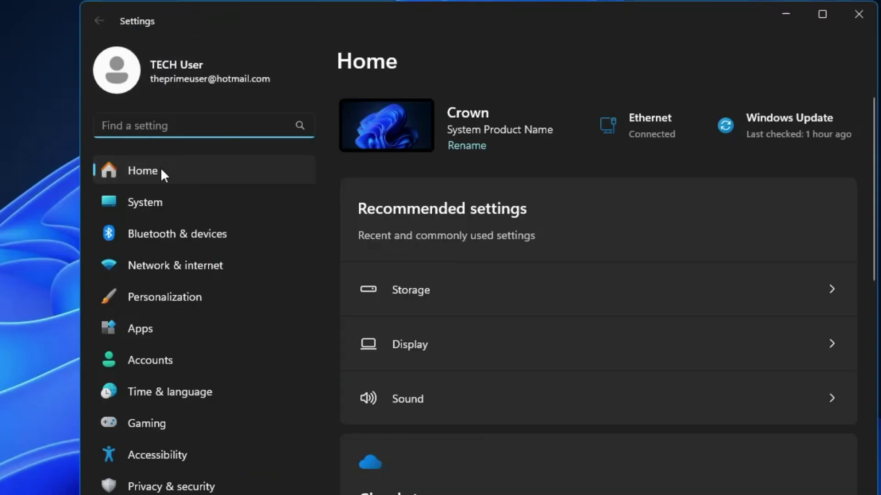
left_click(138, 329)
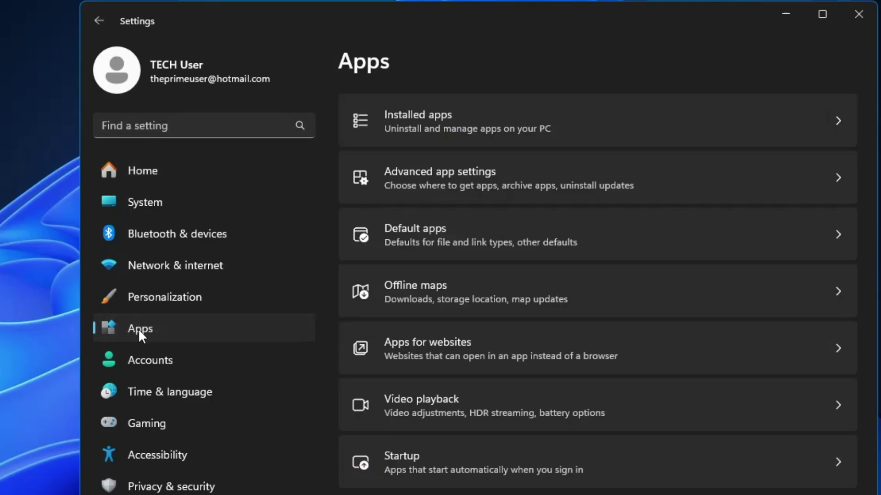
left_click(414, 120)
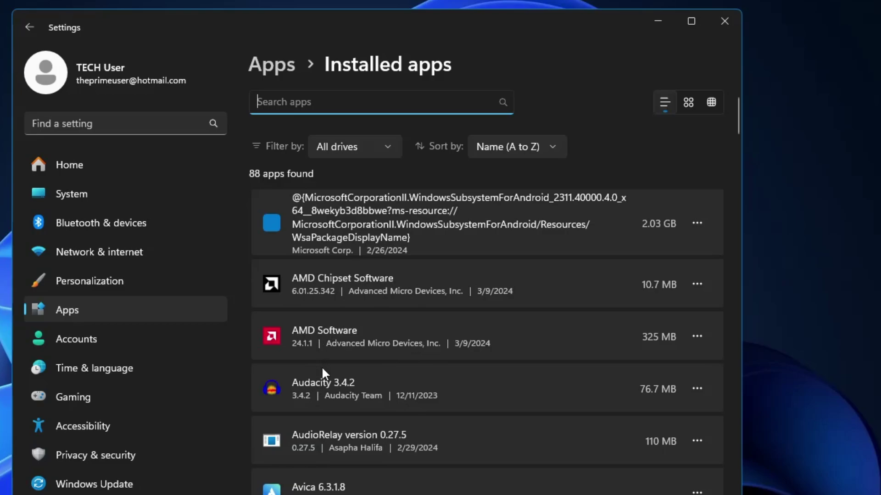
Scroll the installed apps list, opening and closing the Maps and Microsoft Edge options menus
scroll(323, 367, "down", 6)
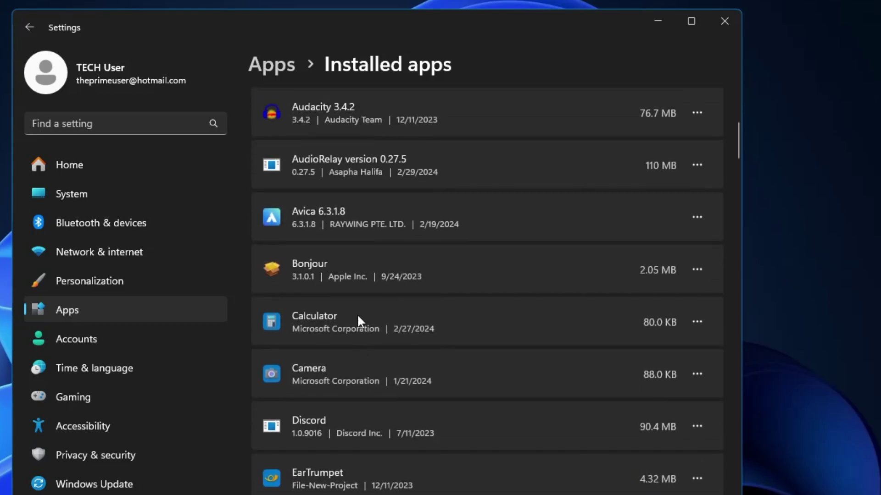
scroll(358, 318, "down", 7)
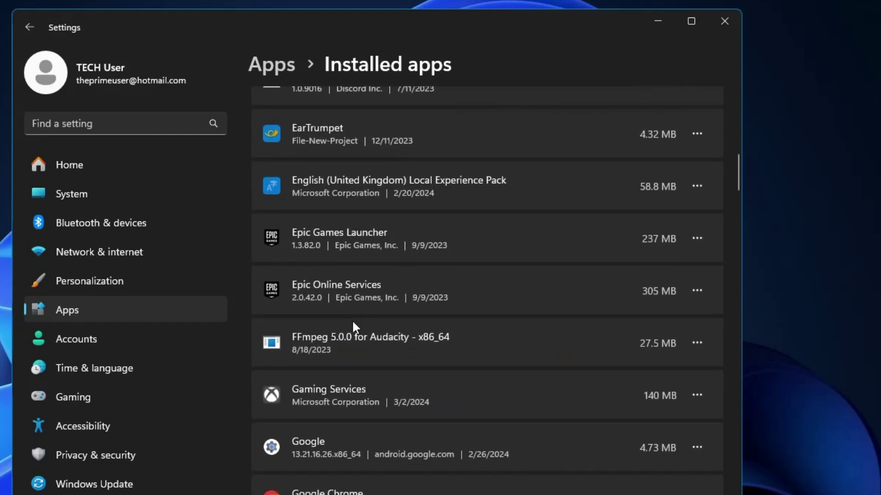
scroll(351, 323, "down", 7)
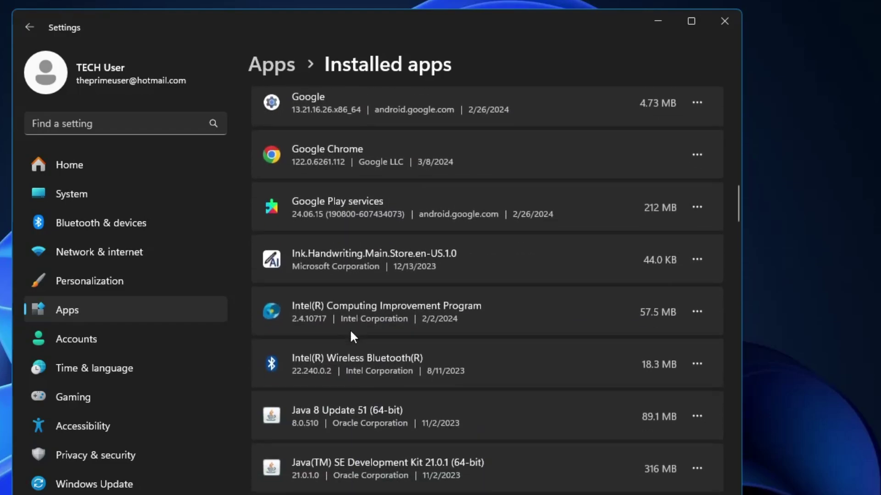
scroll(350, 339, "down", 4)
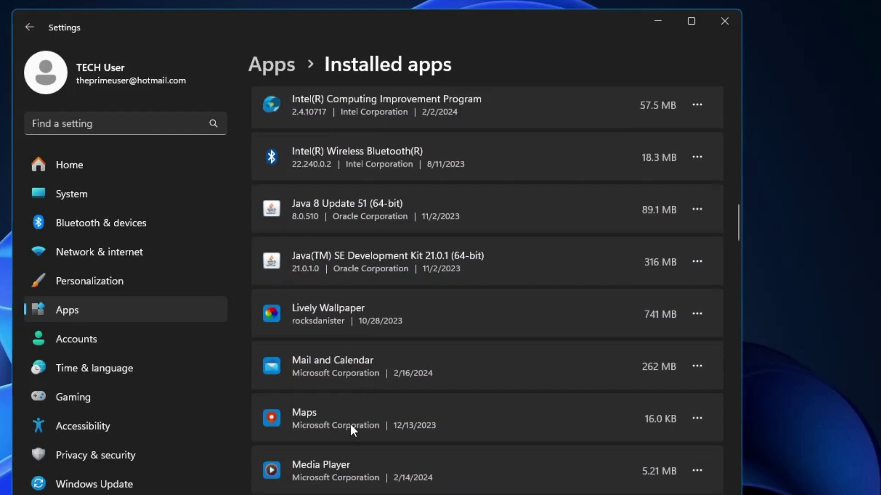
scroll(350, 423, "down", 2)
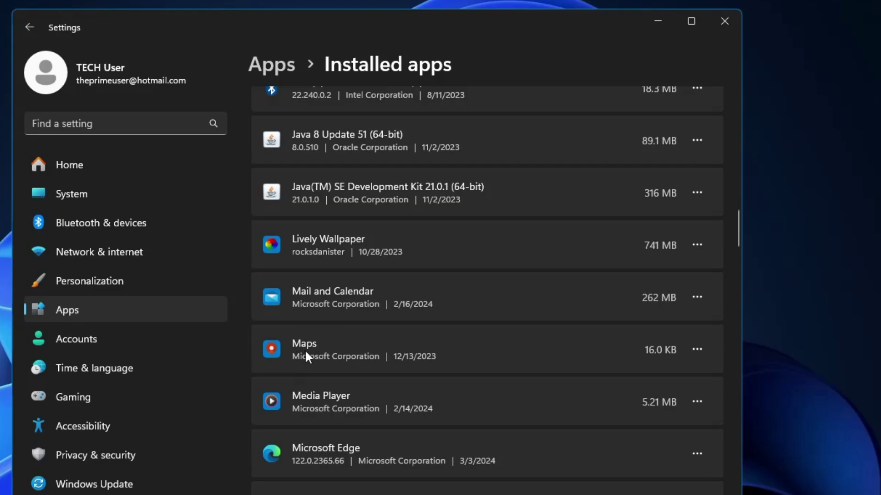
left_click(694, 348)
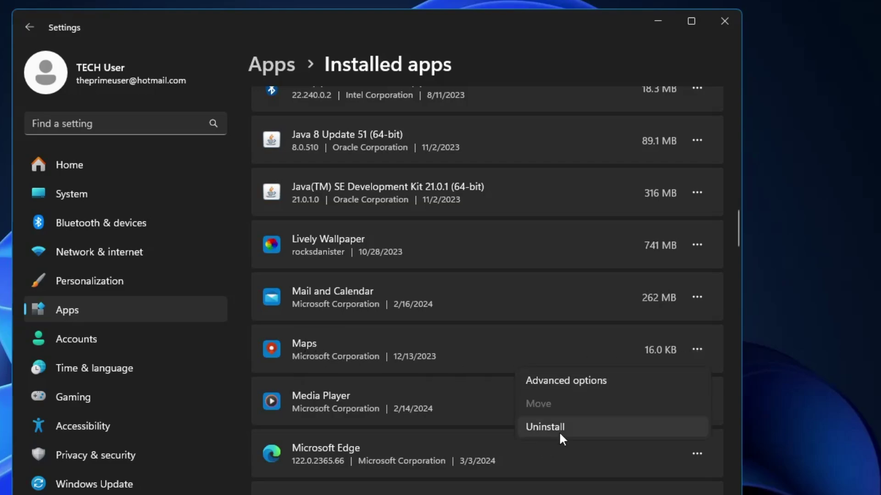
left_click(481, 374)
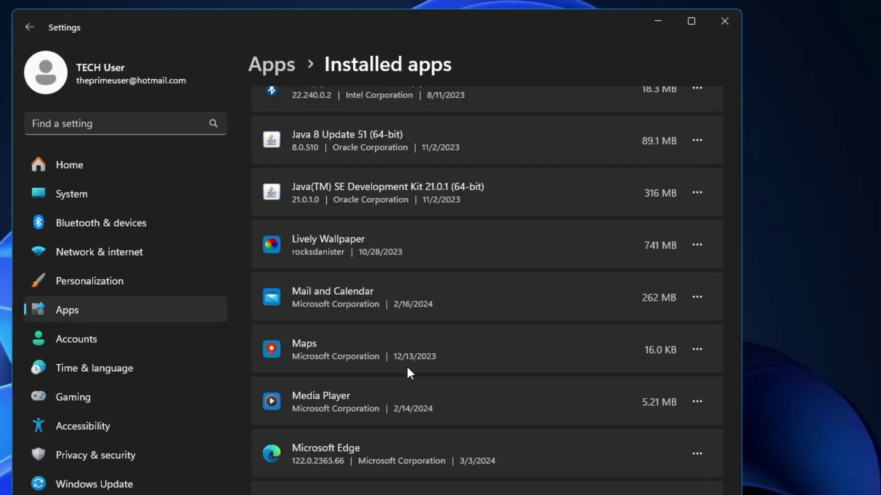
scroll(401, 361, "down", 3)
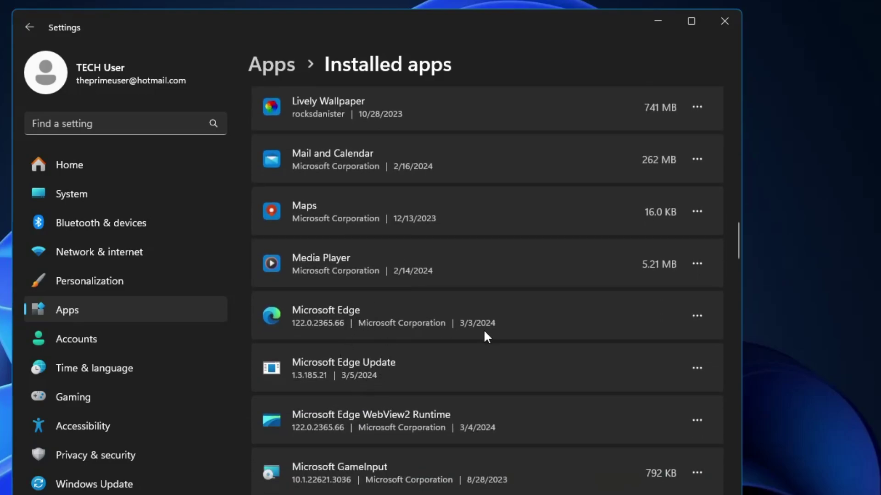
left_click(696, 316)
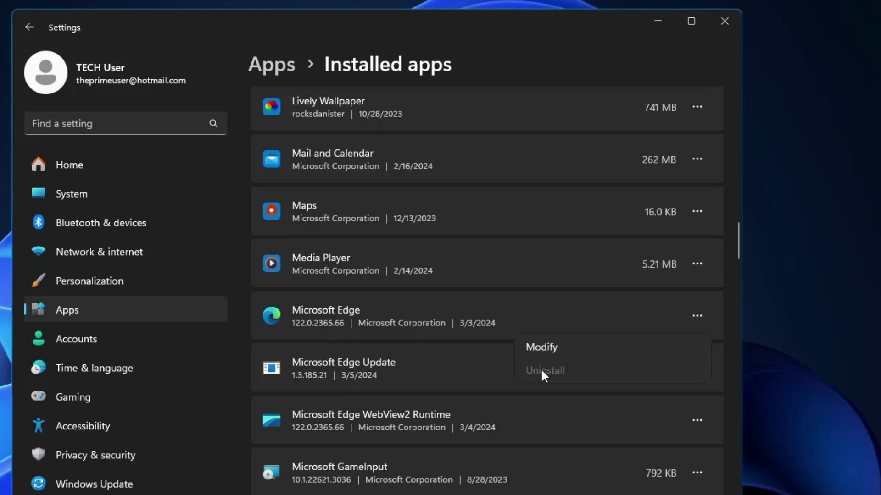
left_click(553, 309)
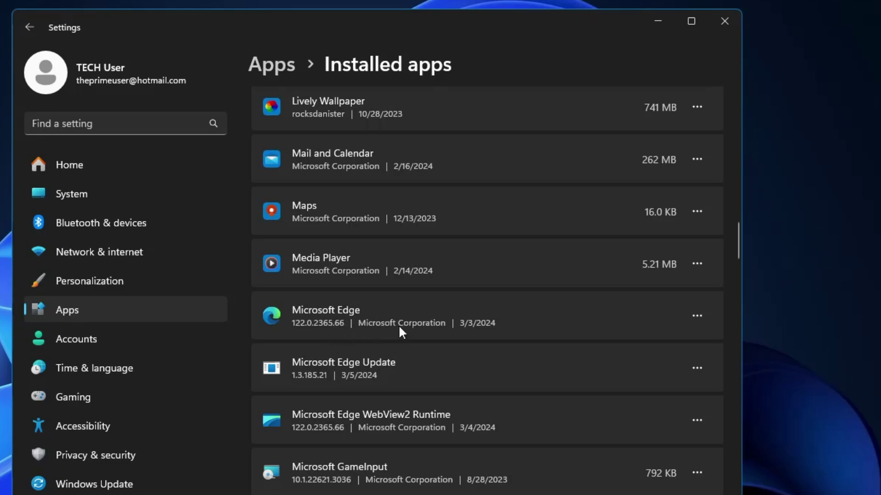
Scroll further and open the Minecraft Launcher options menu
scroll(398, 324, "down", 5)
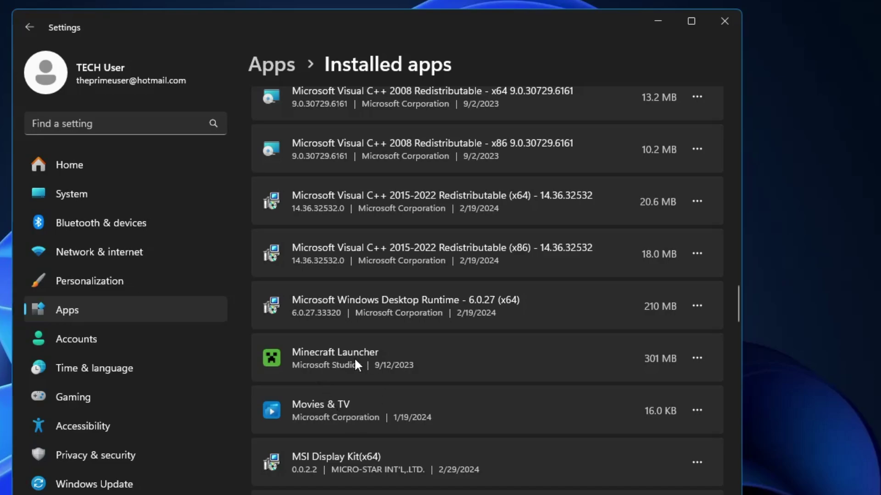
scroll(352, 359, "down", 2)
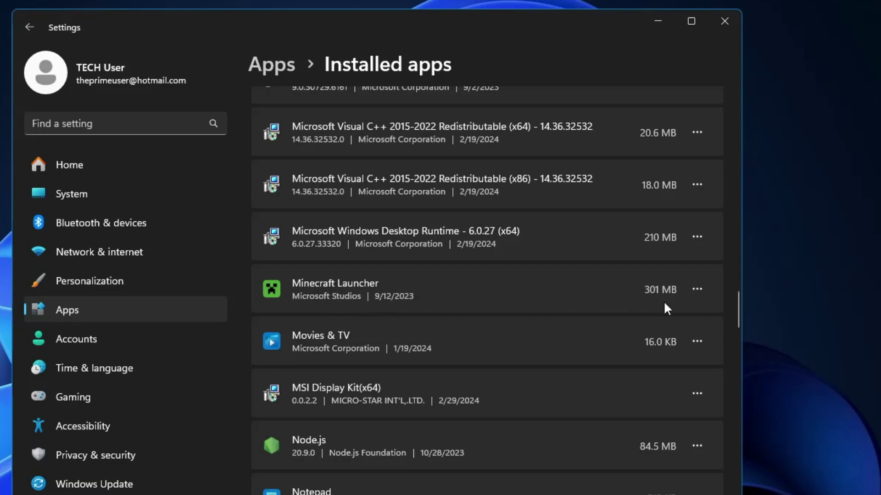
left_click(697, 288)
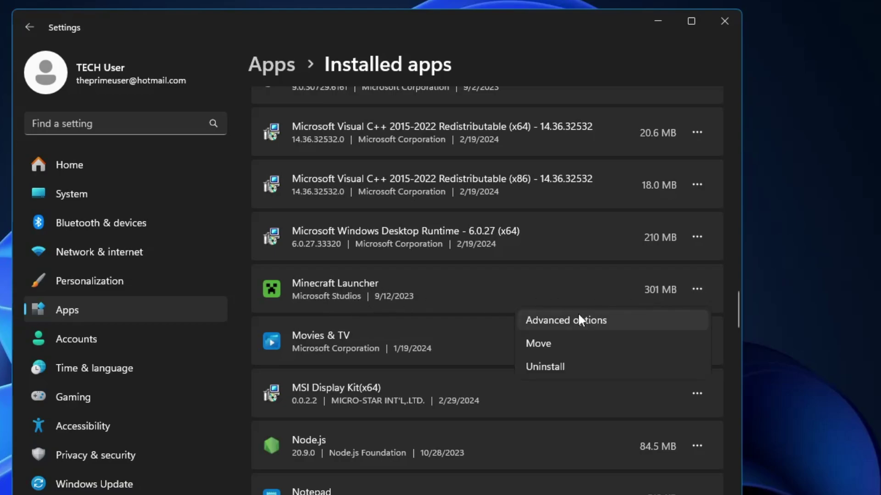
Reset Minecraft Launcher from its Advanced options page, confirming deletion of its data
left_click(568, 321)
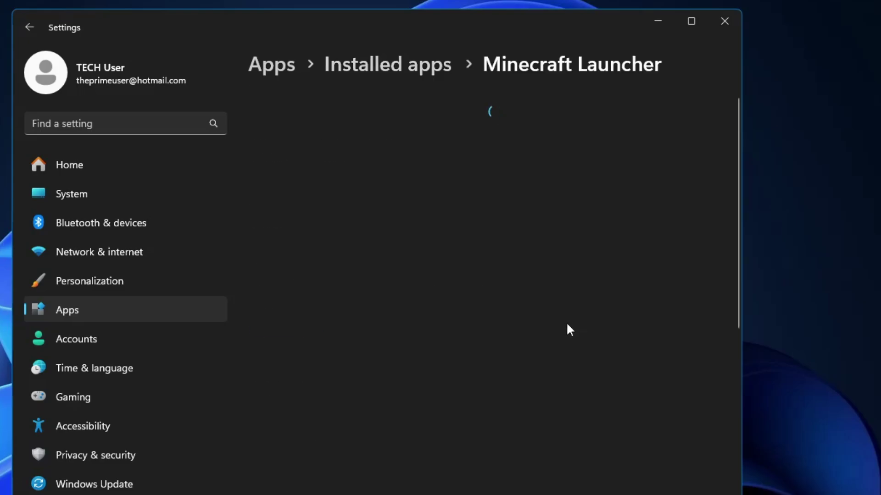
scroll(381, 298, "down", 3)
scroll(376, 301, "down", 3)
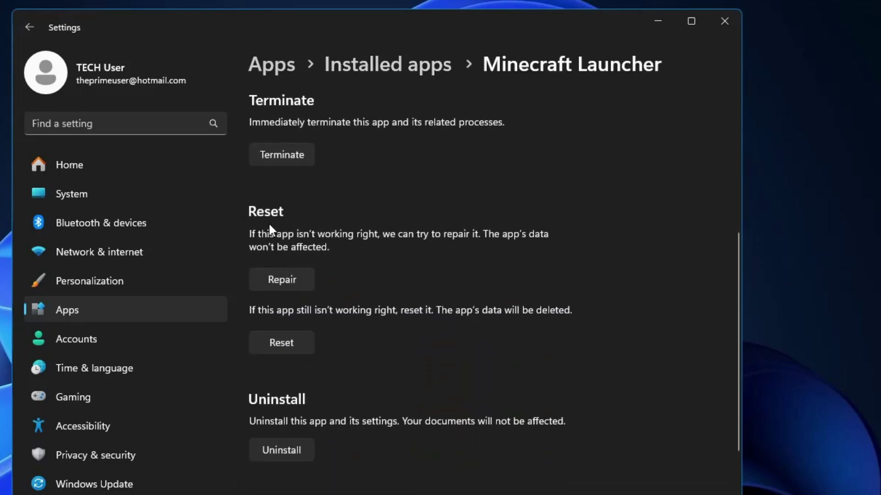
left_click(283, 346)
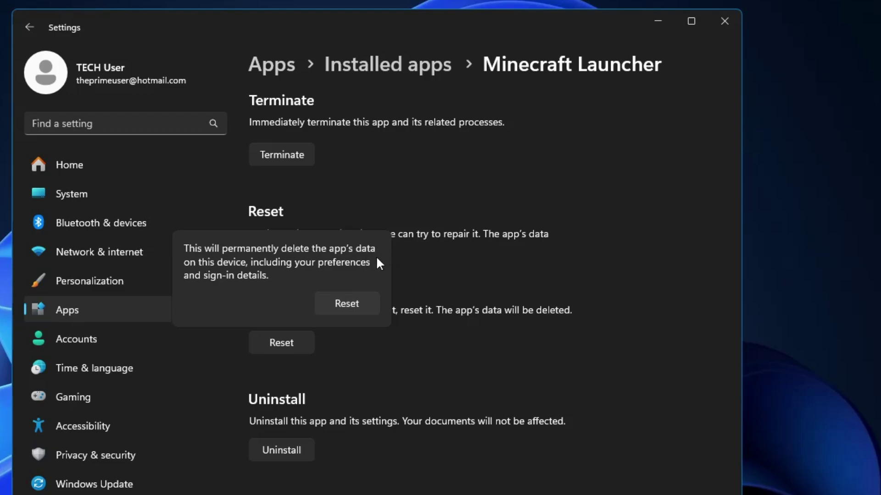
left_click(367, 301)
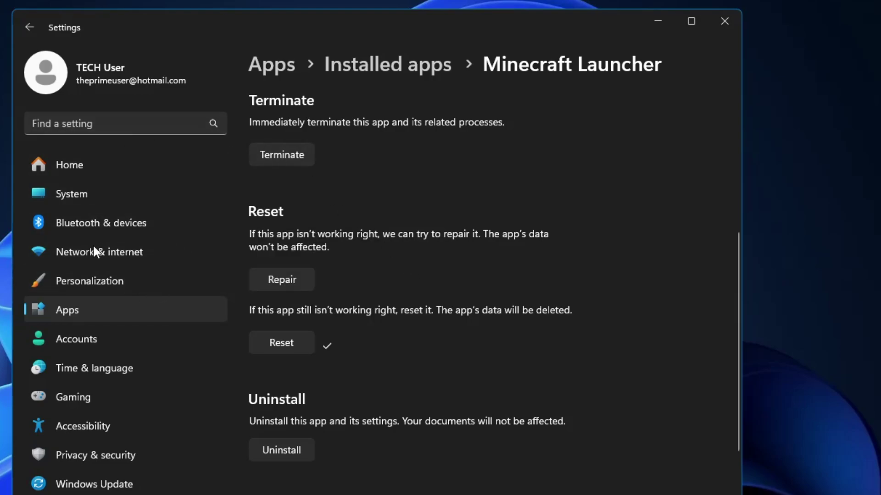
Under Privacy & security > Location, clear the location history
left_click(93, 457)
scroll(342, 346, "down", 3)
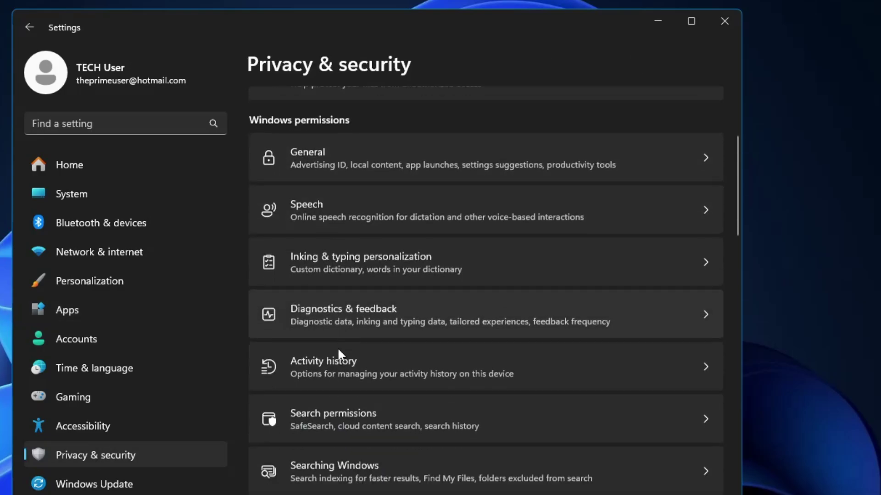
scroll(338, 353, "down", 4)
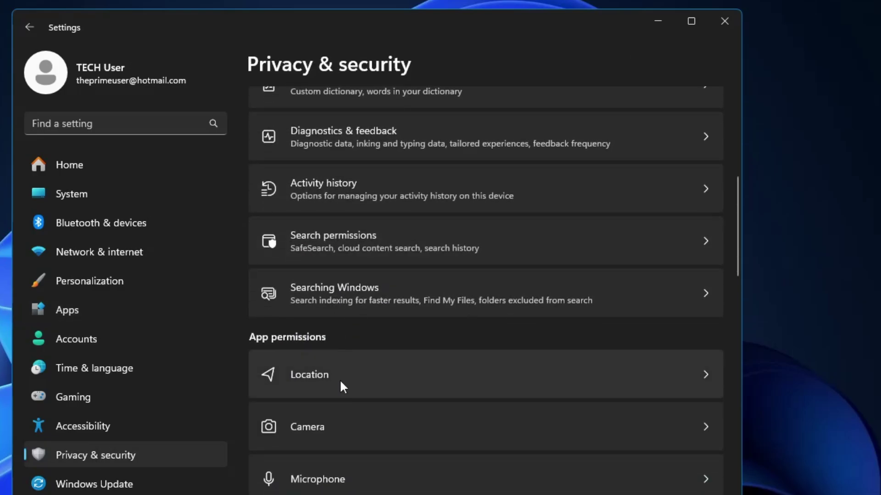
left_click(325, 381)
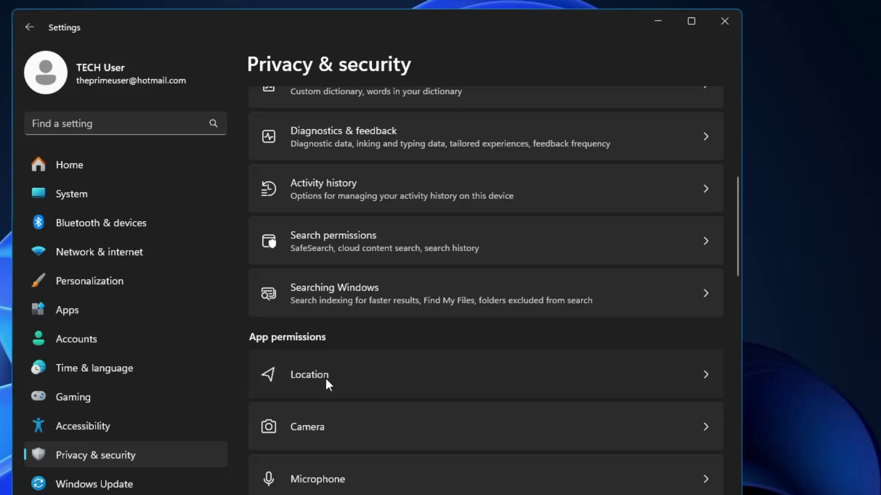
scroll(339, 349, "down", 3)
scroll(347, 334, "down", 5)
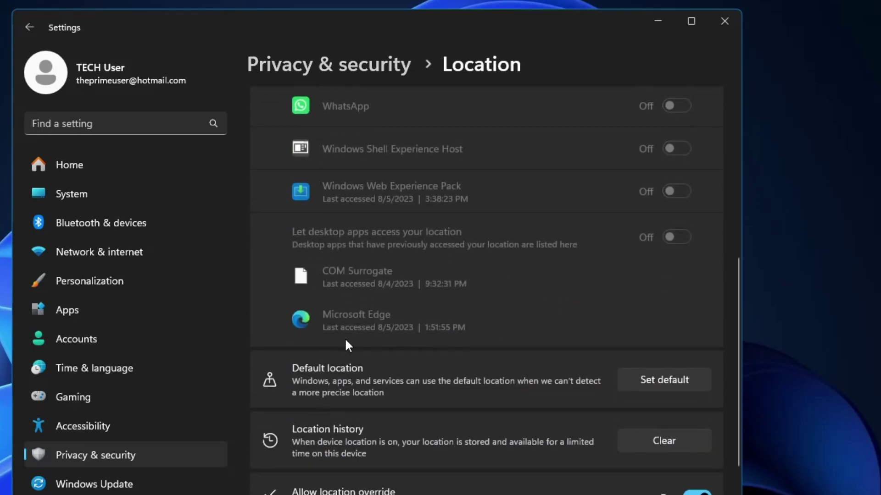
scroll(344, 346, "down", 1)
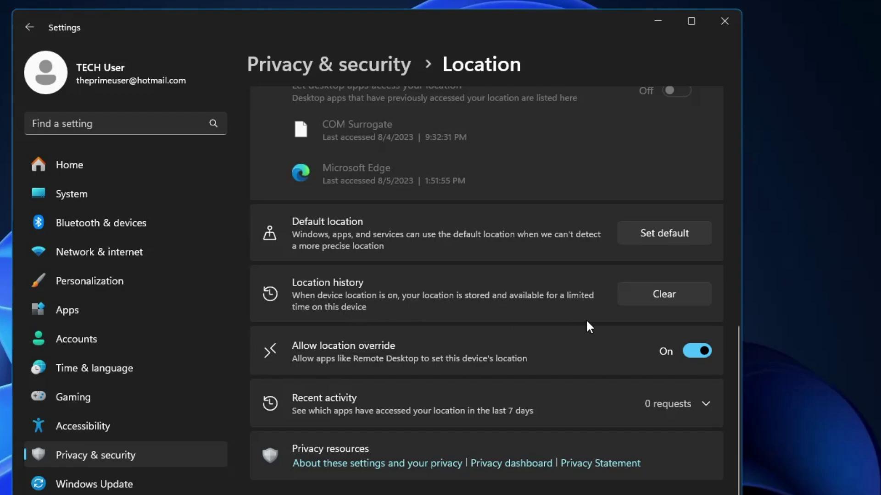
left_click(664, 297)
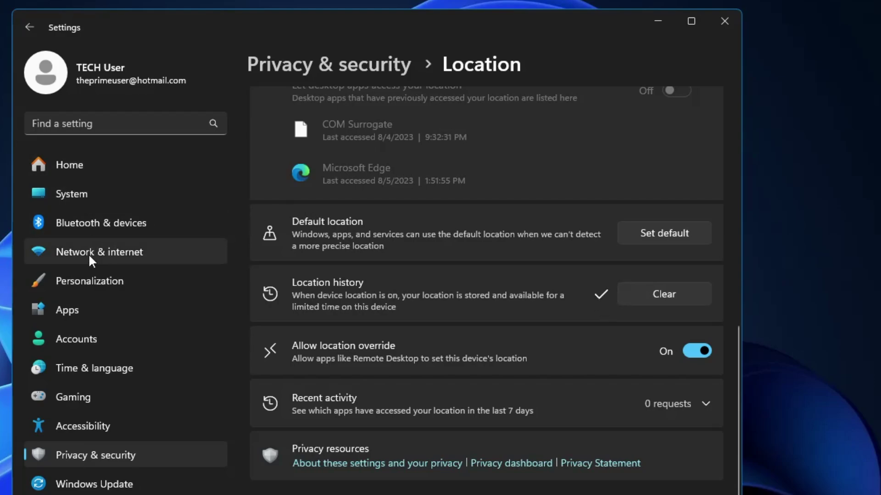
Review the removable temporary files listed in the C: drive's storage breakdown
left_click(95, 200)
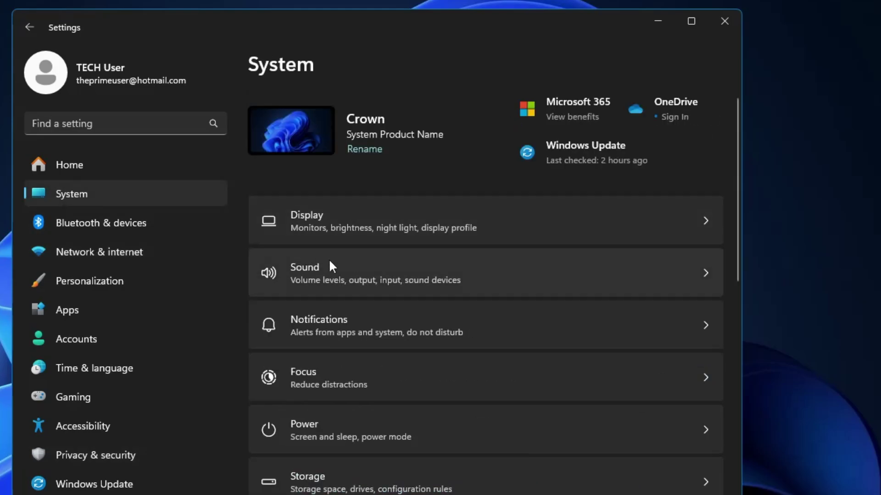
scroll(363, 289, "down", 2)
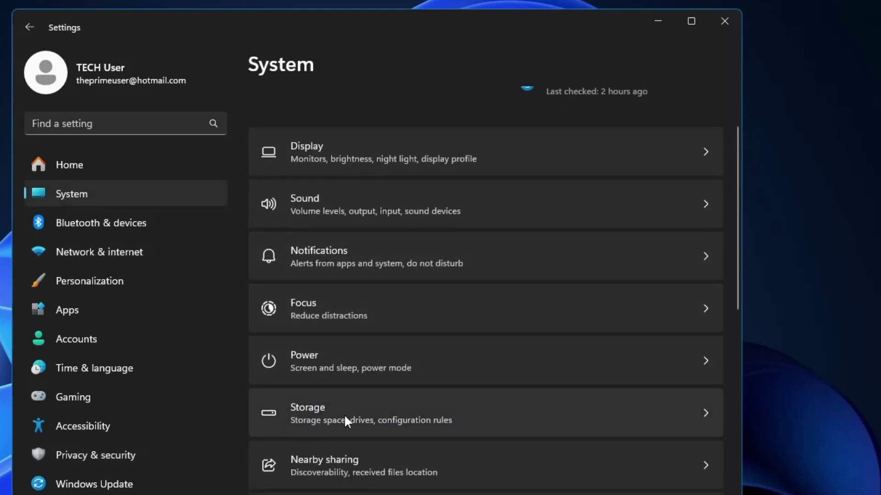
left_click(344, 415)
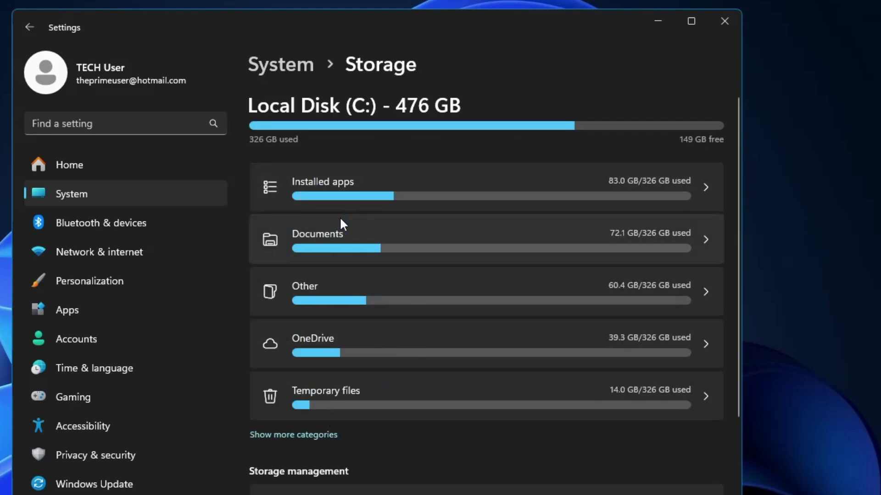
scroll(368, 292, "down", 2)
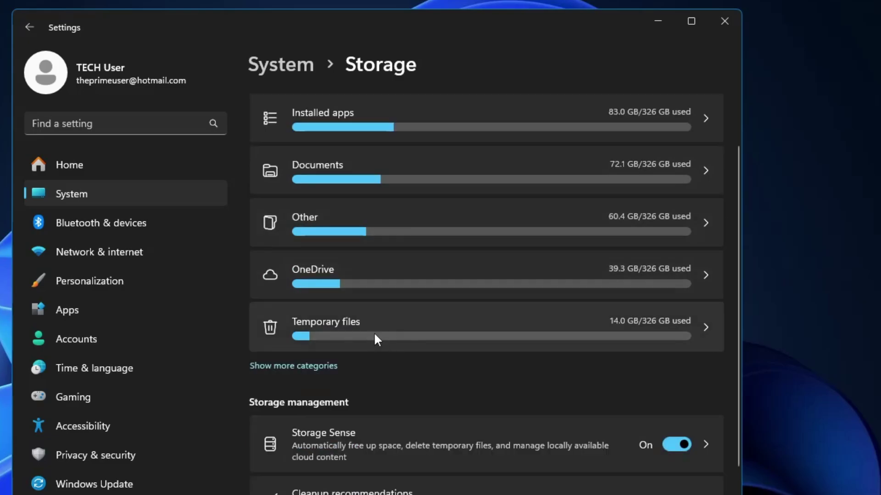
left_click(364, 325)
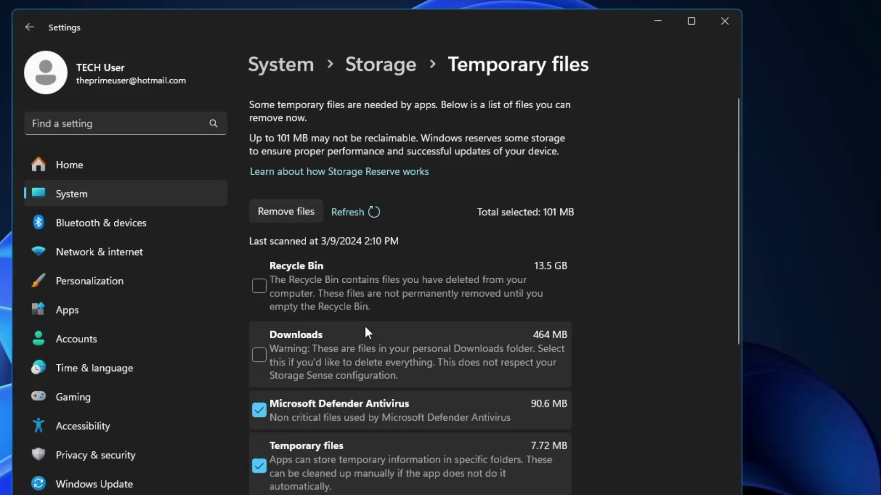
scroll(361, 230, "down", 2)
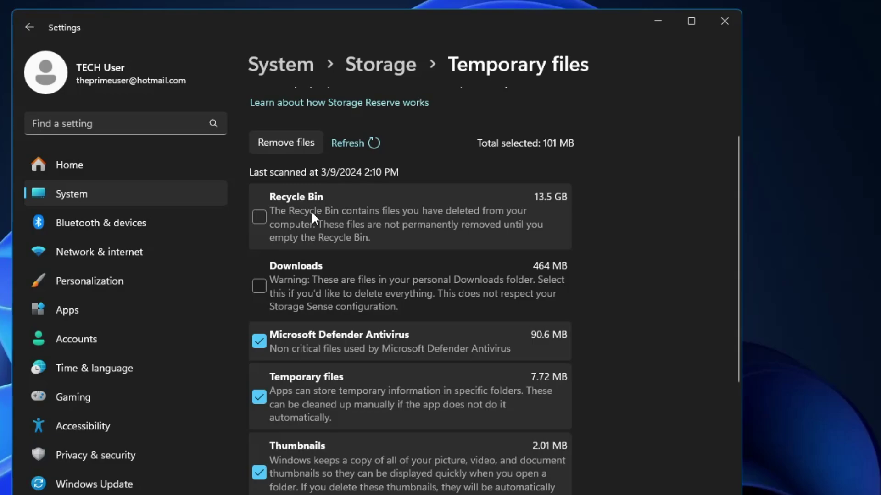
scroll(323, 276, "down", 2)
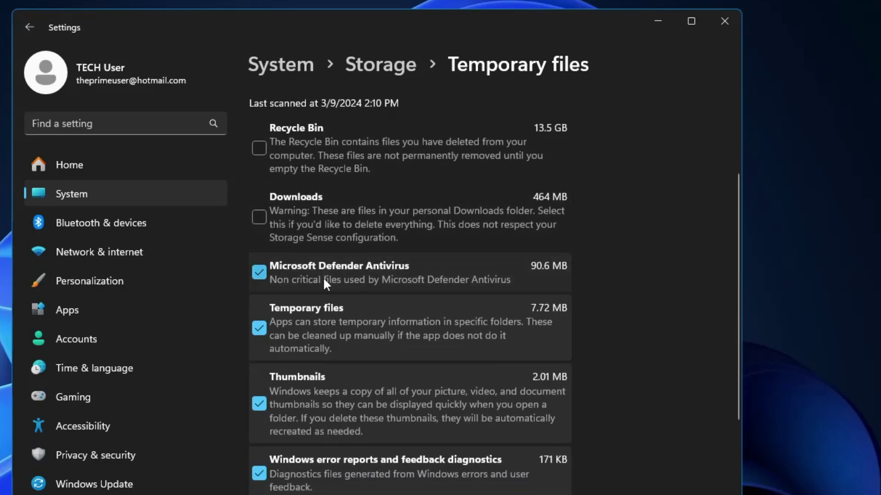
Return to the storage overview and open the Documents folder in File Explorer
left_click(30, 27)
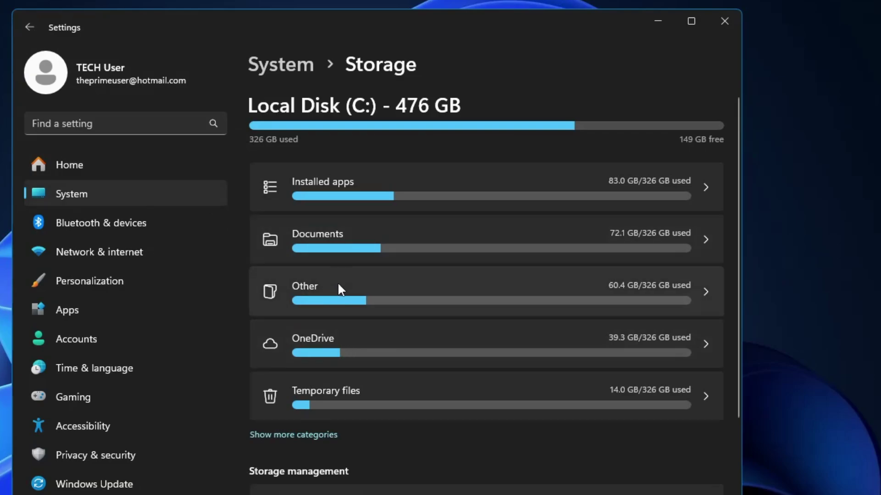
left_click(347, 246)
left_click(292, 185)
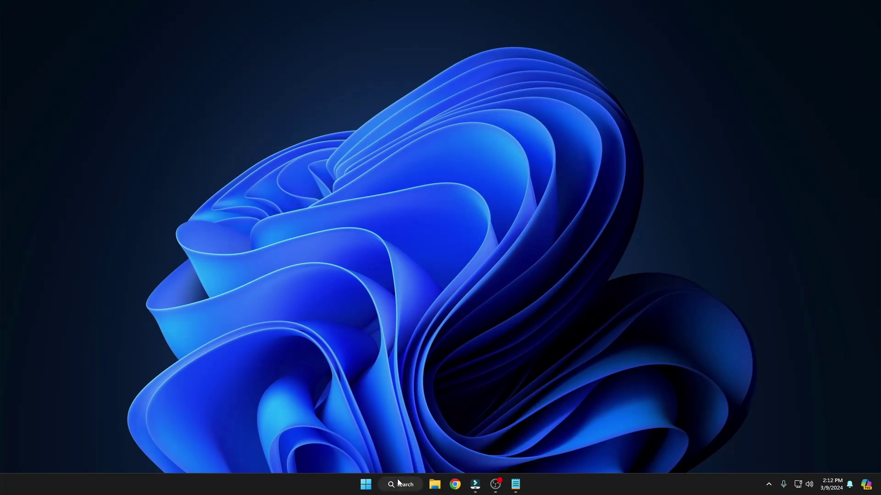
Open the %localappdata% folder from the Run box
right_click(365, 484)
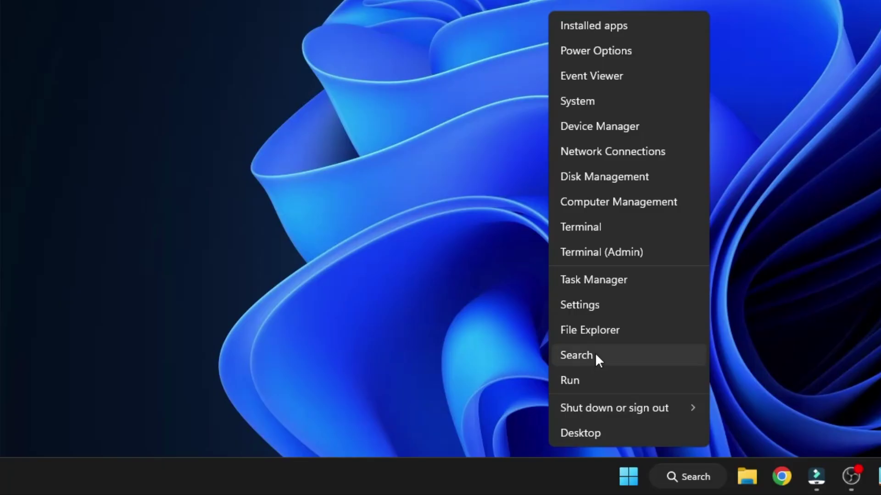
left_click(340, 428)
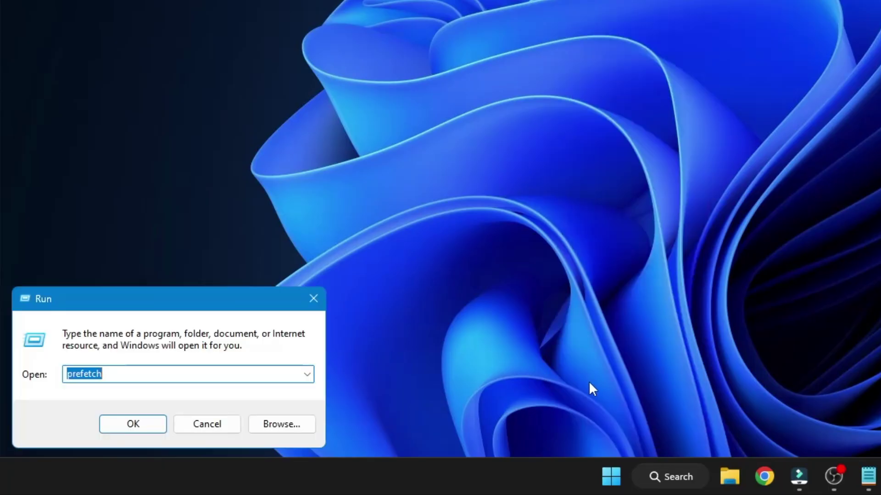
type("%localappdta")
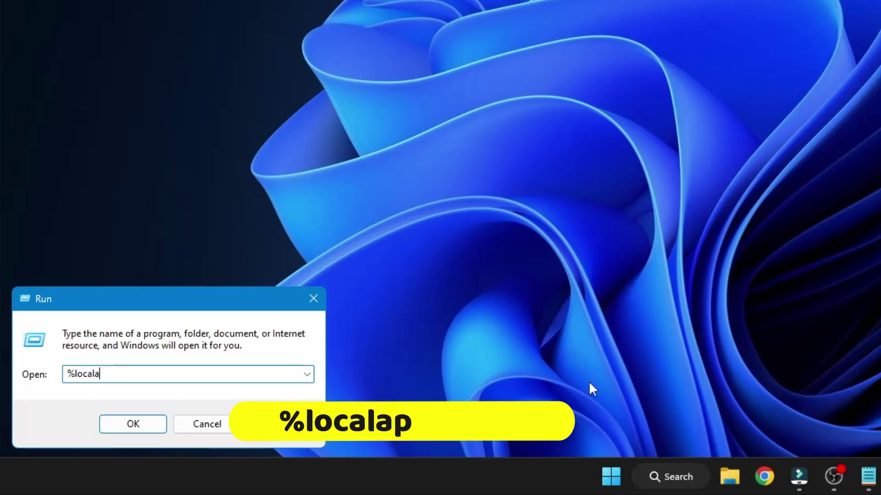
key("BackSpace")
key("BackSpace")
type("ata%")
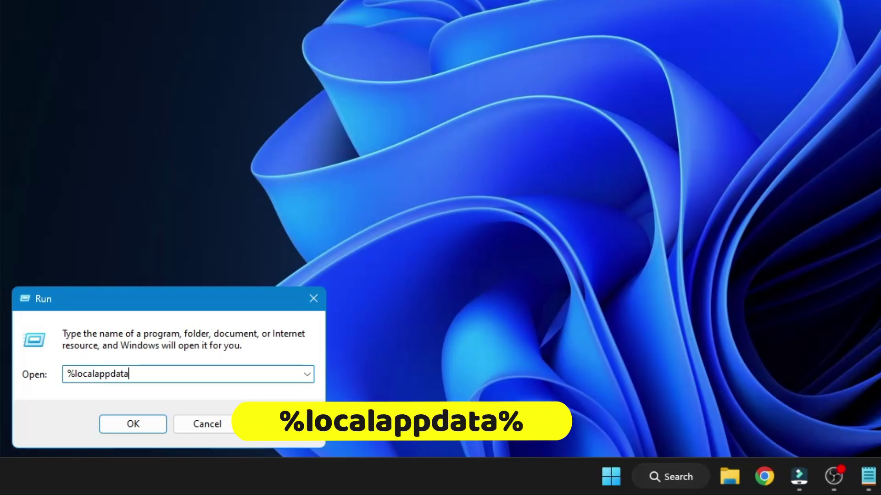
left_click(124, 431)
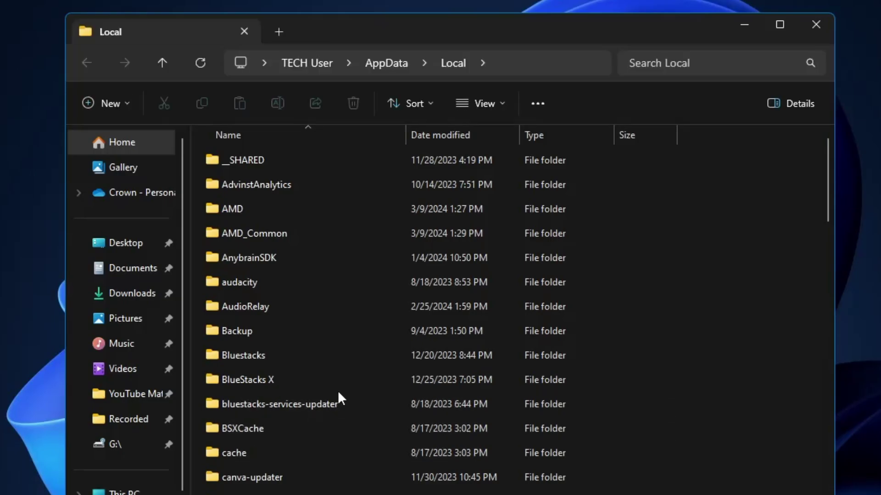
Navigate into the NVIDIA\GLCache folder
left_click(273, 405)
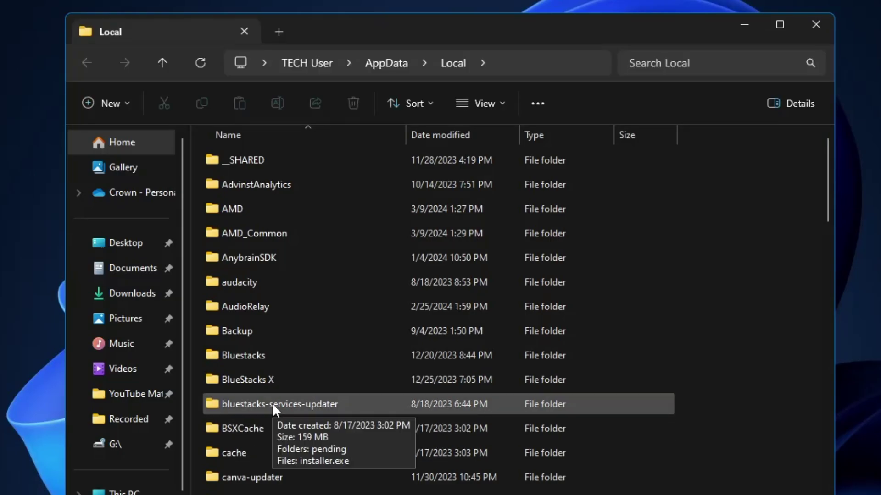
key("n")
left_click(246, 206)
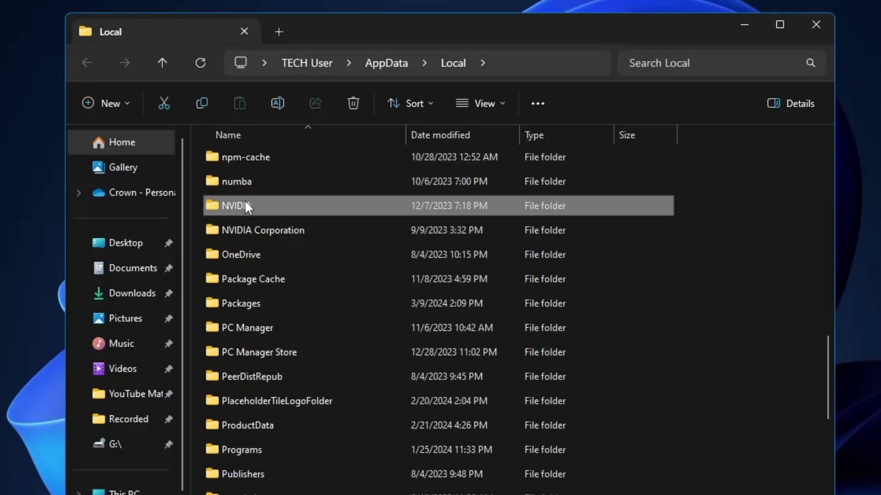
double_click(247, 206)
left_click(239, 169)
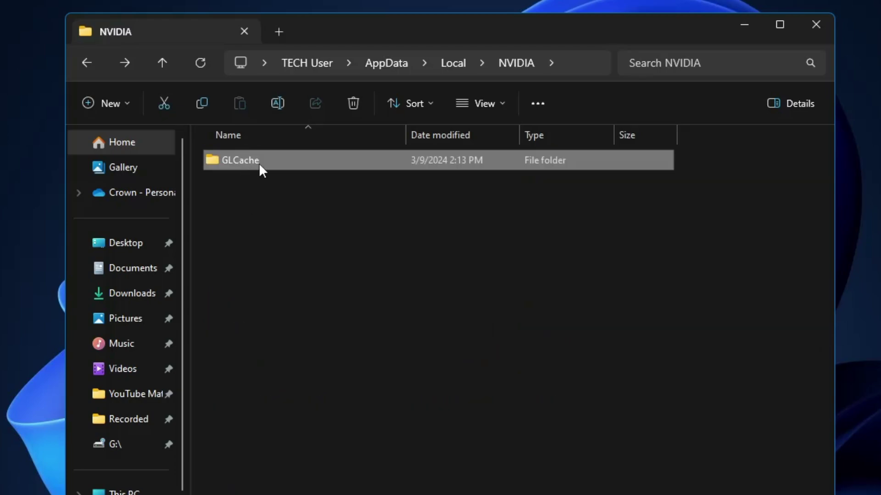
double_click(260, 165)
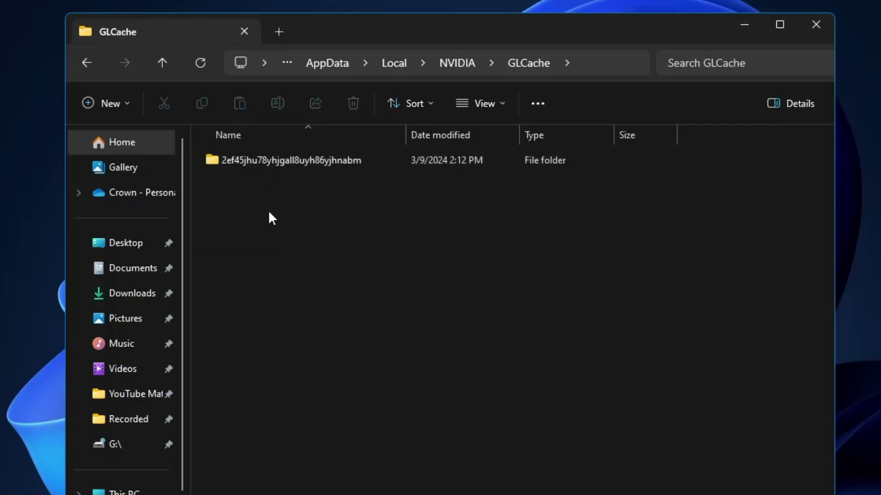
Permanently delete everything inside GLCache and close File Explorer
key("ctrl+a")
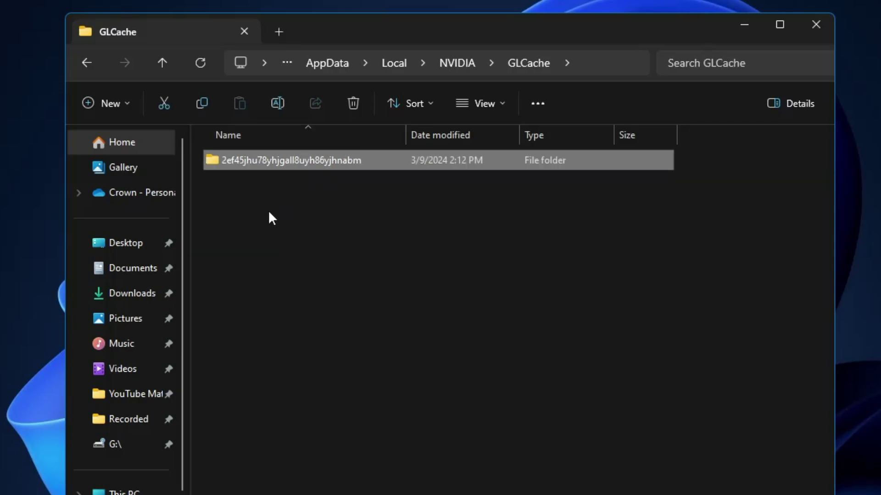
key("shift+Delete")
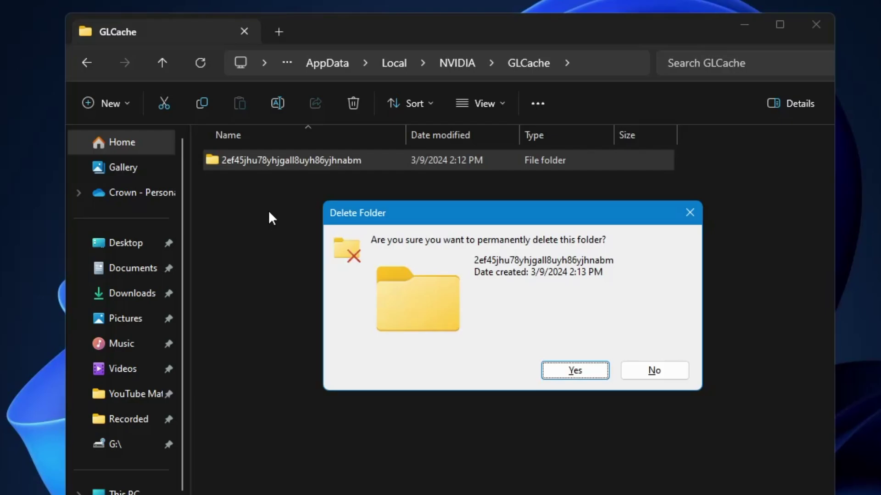
key("Return")
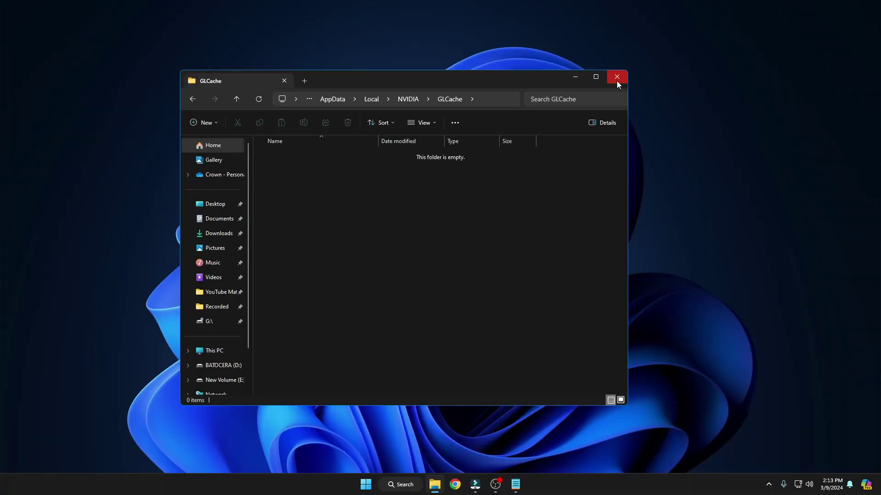
left_click(816, 24)
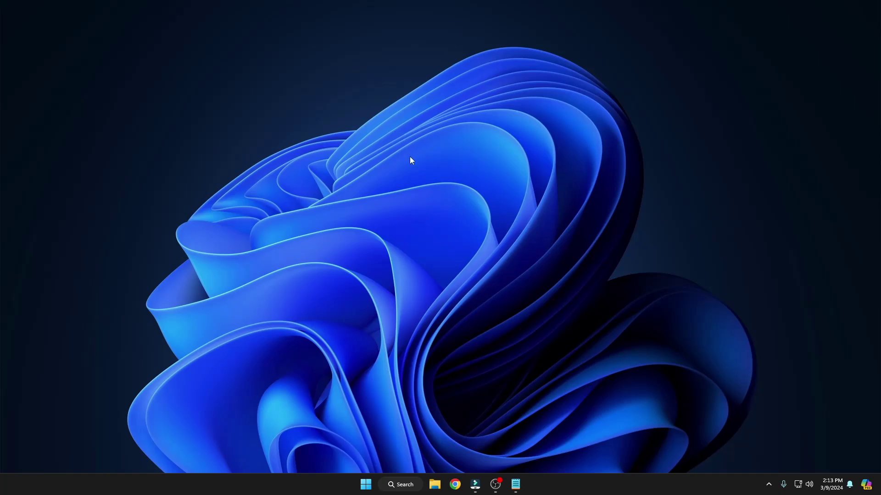
Find and launch AMD Software: Adrenalin Edition by searching 'amd'
right_click(414, 188)
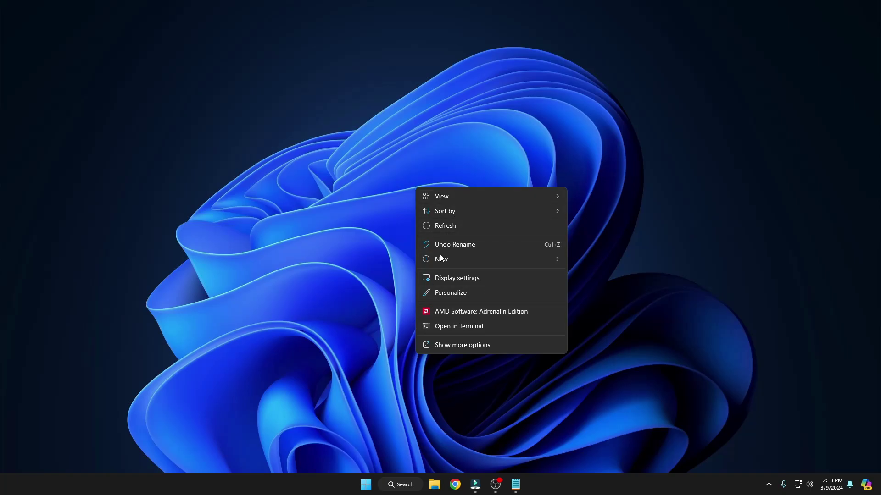
left_click(406, 491)
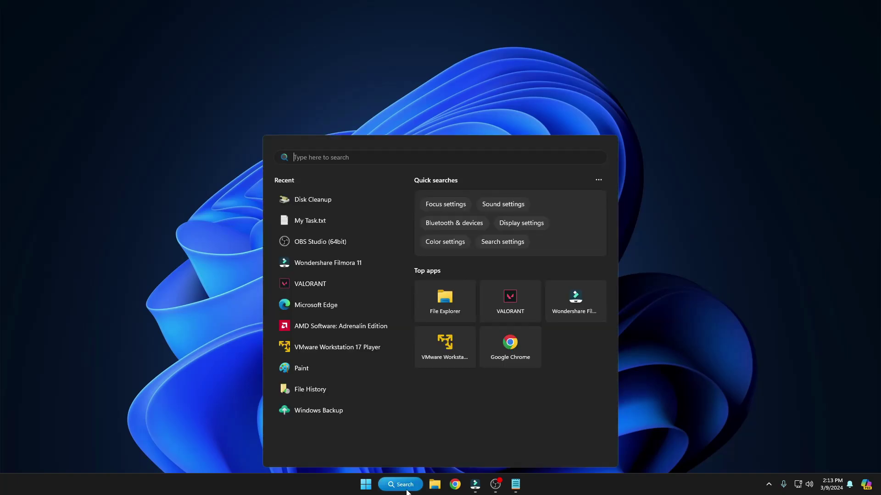
type("amd")
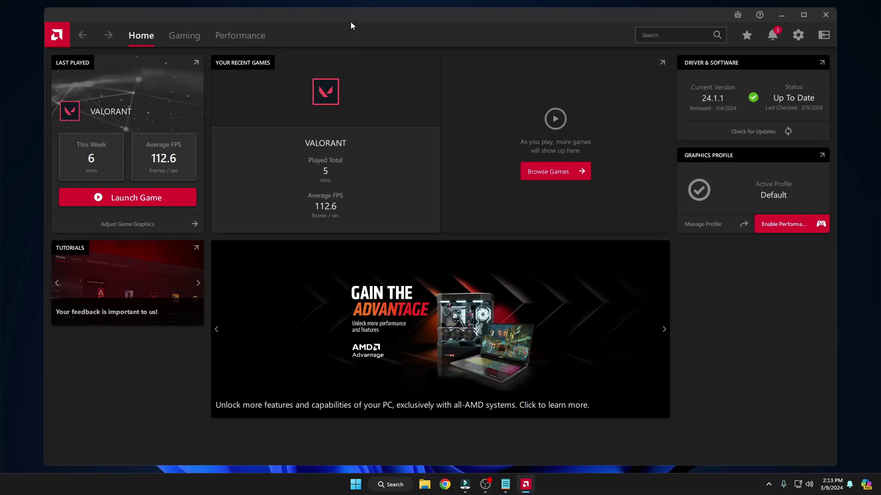
left_click_drag(350, 21, 428, 26)
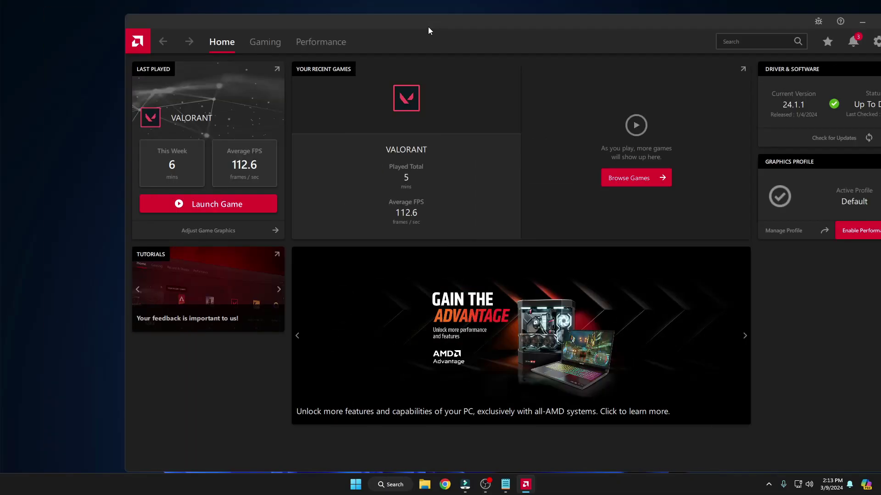
Reset the shader cache under Gaming > Graphics > Advanced and confirm
left_click(268, 43)
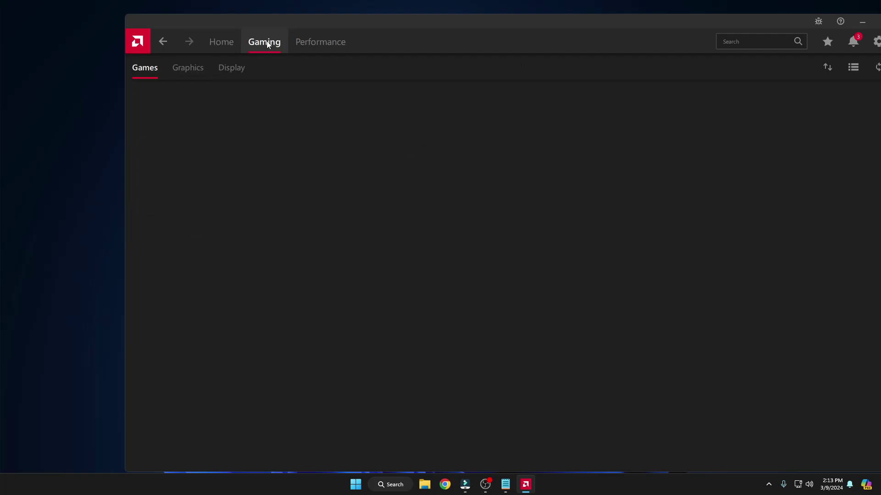
left_click(190, 70)
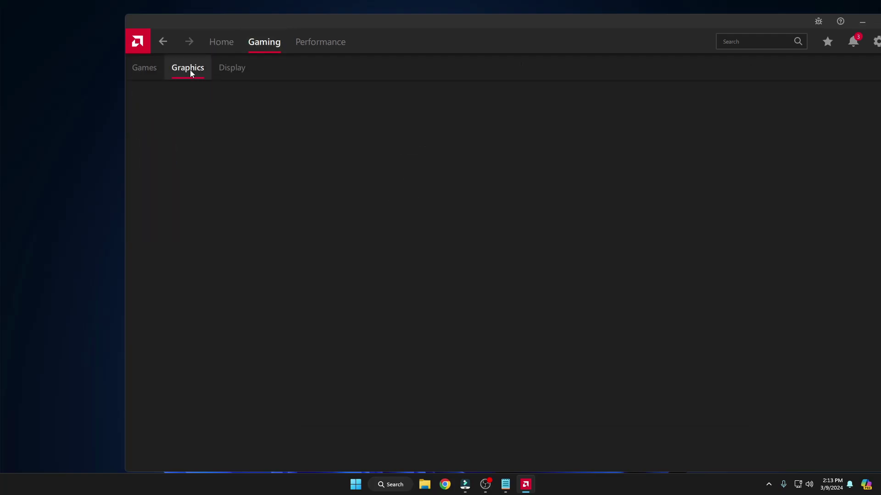
scroll(215, 231, "down", 1)
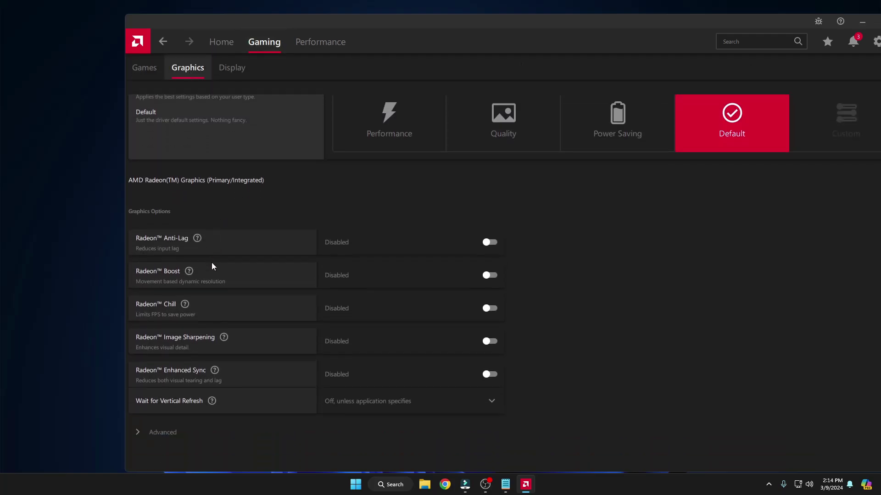
left_click(136, 432)
scroll(224, 398, "down", 6)
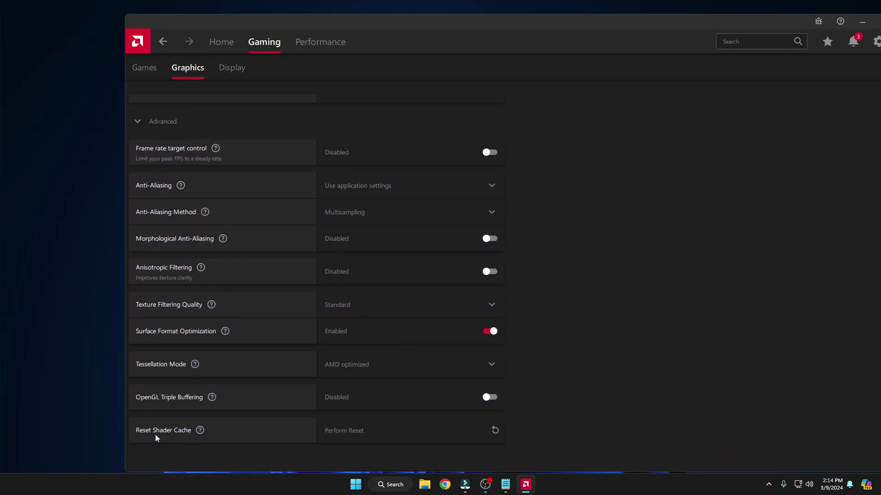
left_click(371, 431)
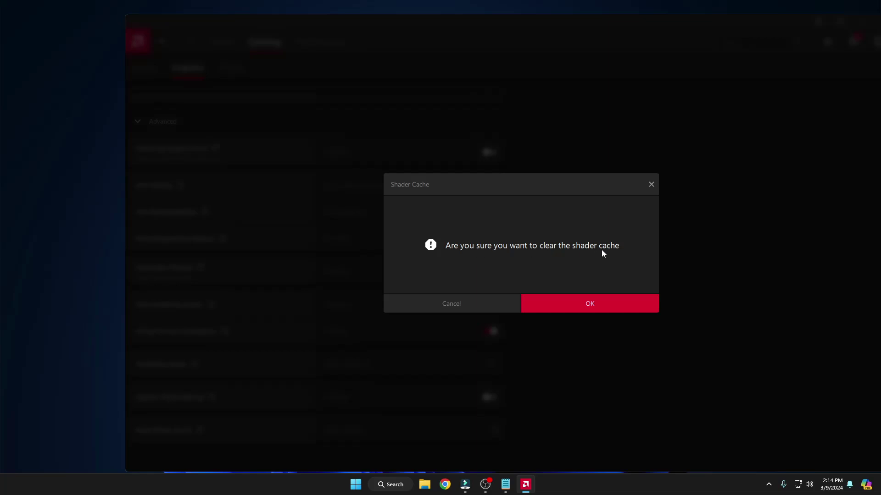
left_click(584, 306)
Close AMD Software and bring up Windows search again
left_click_drag(708, 21, 646, 22)
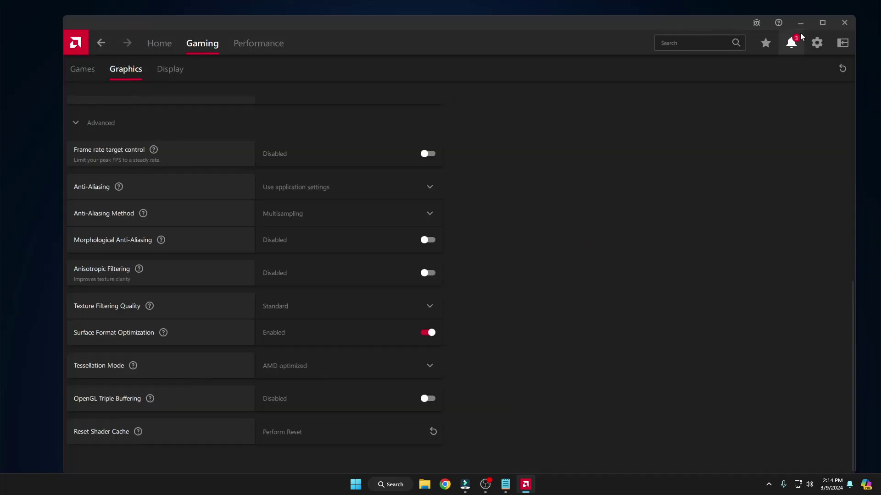
left_click(844, 23)
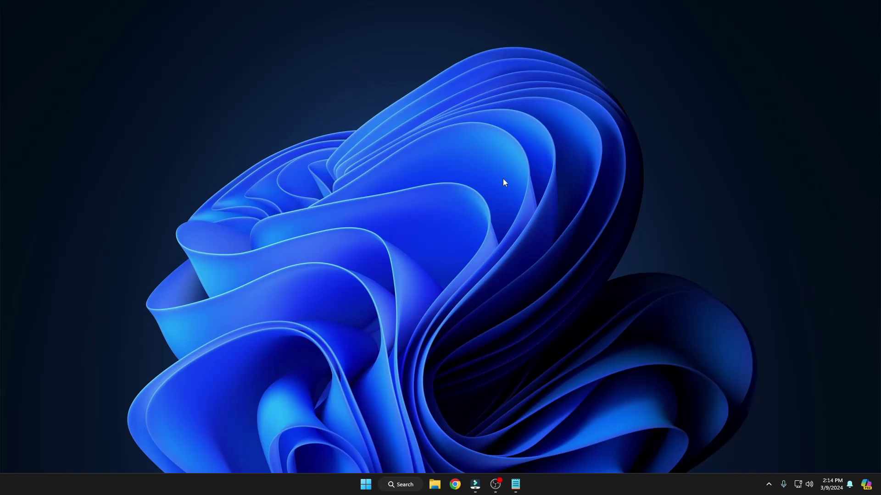
left_click(406, 494)
Launch Steam, clear its download cache under Settings > Downloads, and close the account picker
type("steam")
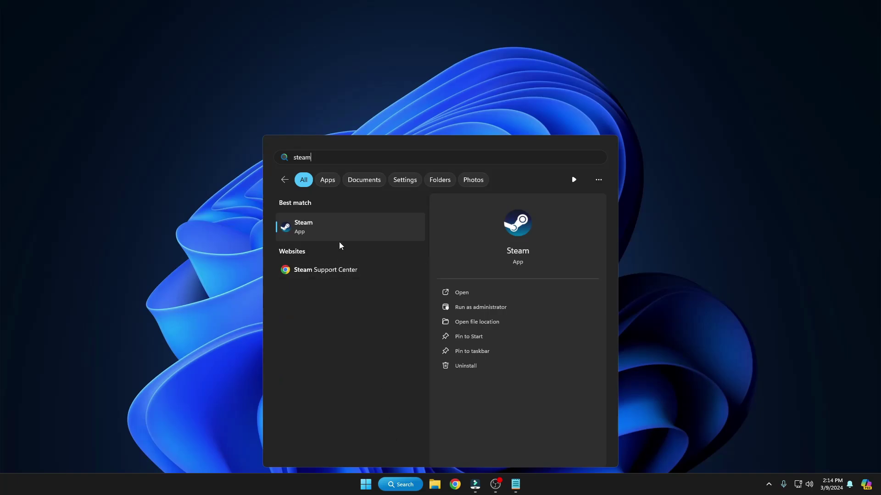
left_click(336, 228)
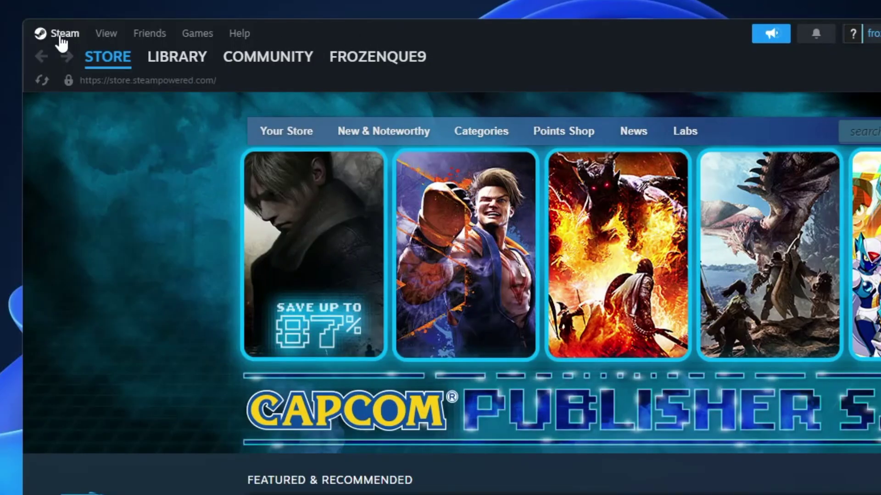
left_click(62, 36)
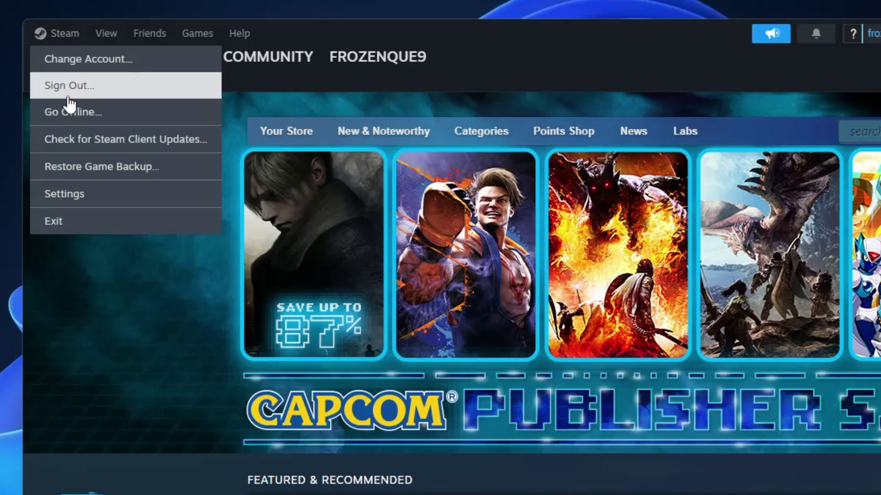
left_click(73, 197)
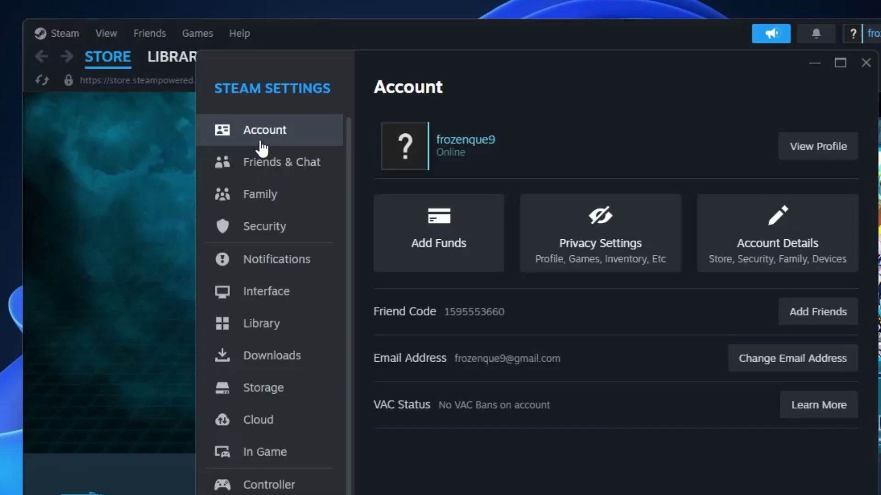
left_click(271, 366)
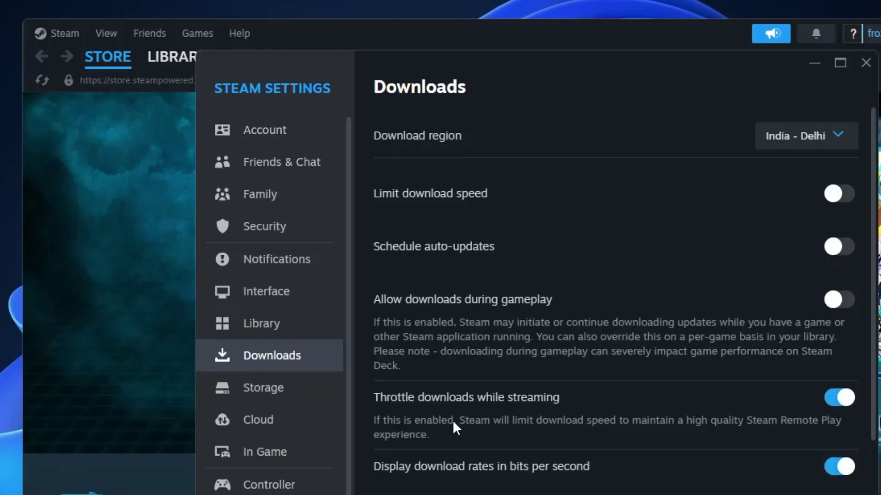
scroll(445, 436, "down", 2)
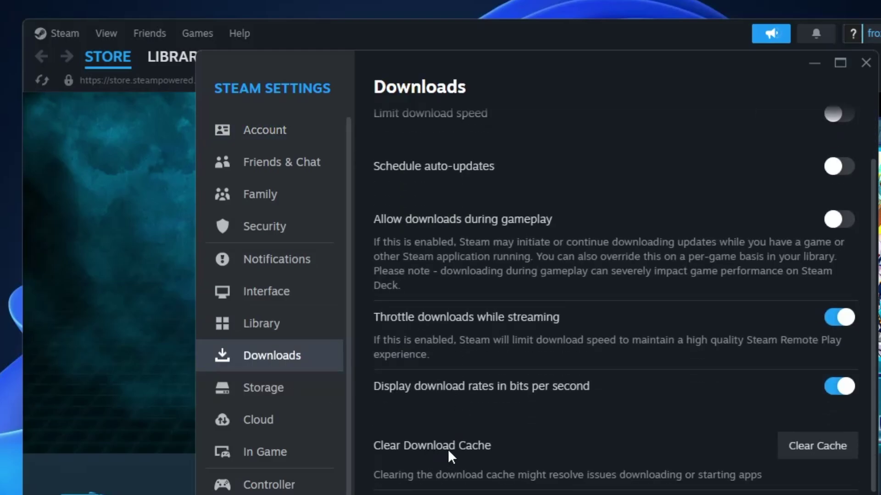
left_click(823, 447)
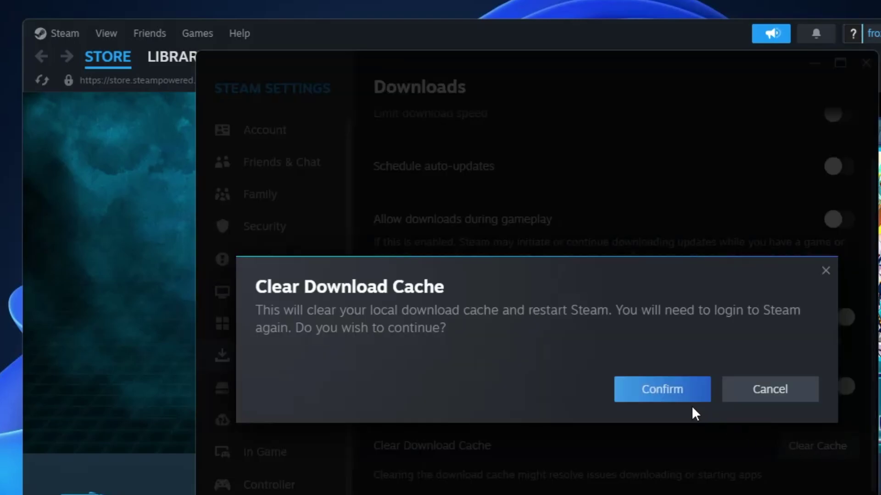
left_click(662, 391)
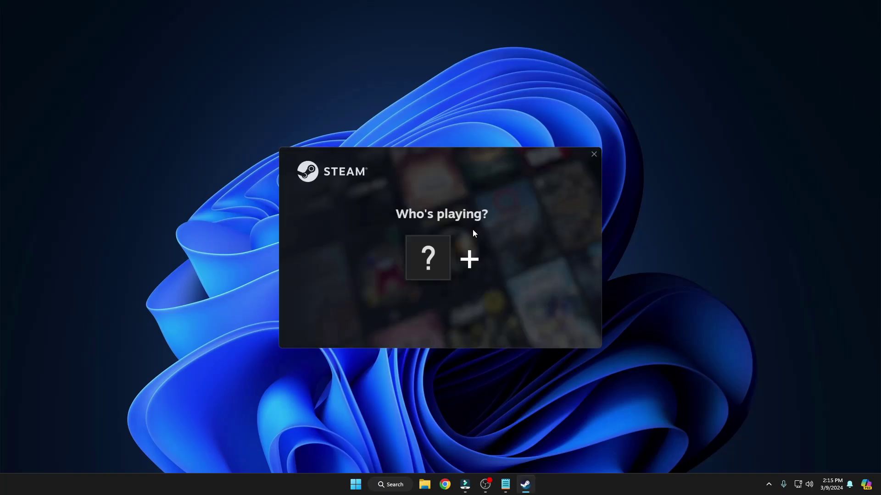
left_click(593, 155)
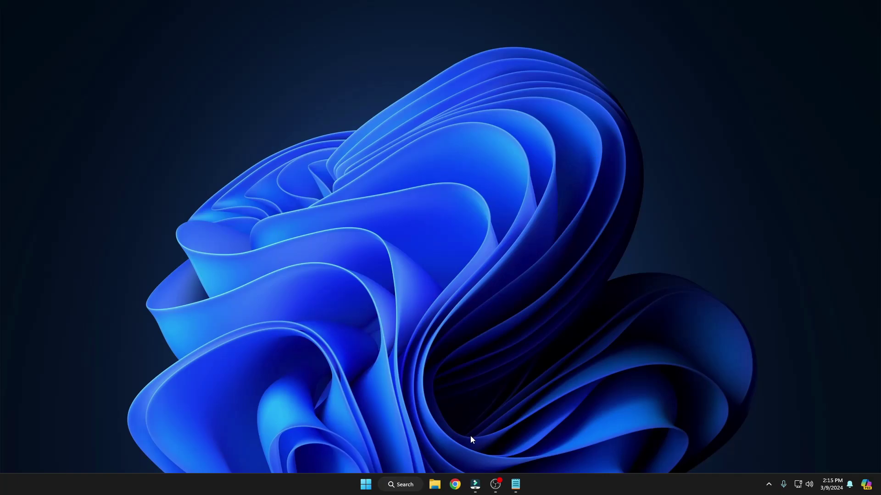
Launch Chrome and open Clear browsing data under Privacy and security
left_click(454, 485)
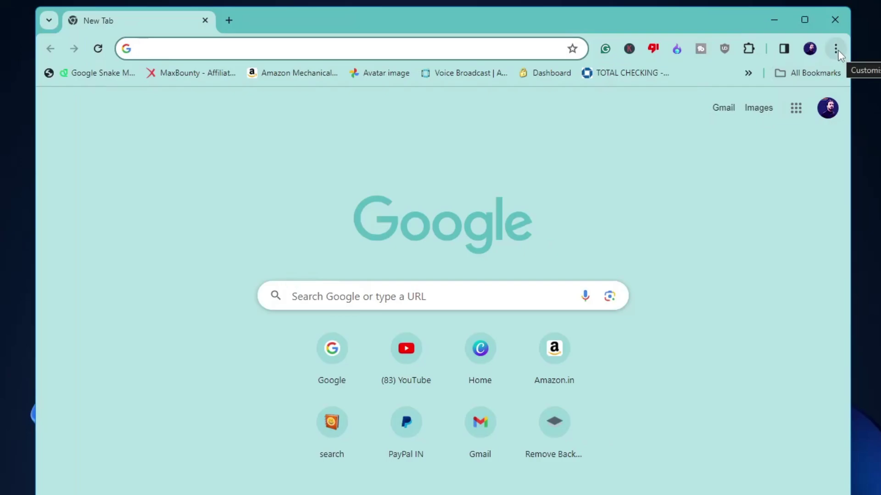
left_click(838, 51)
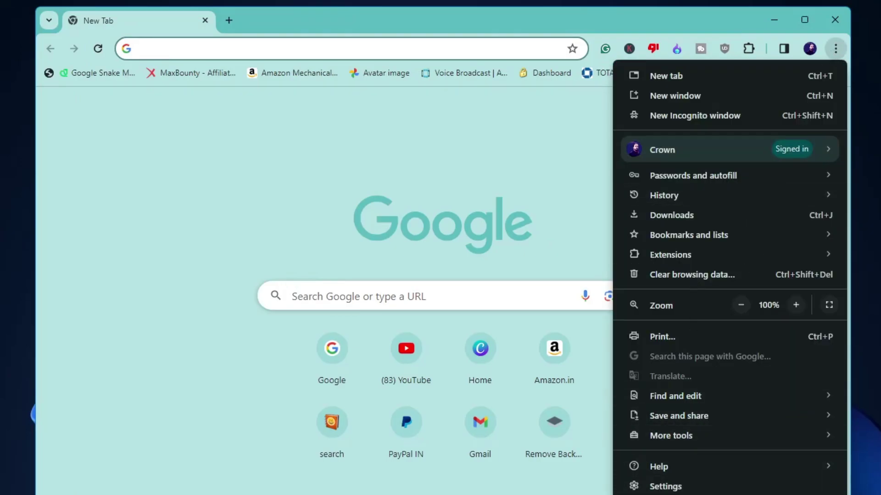
left_click(673, 489)
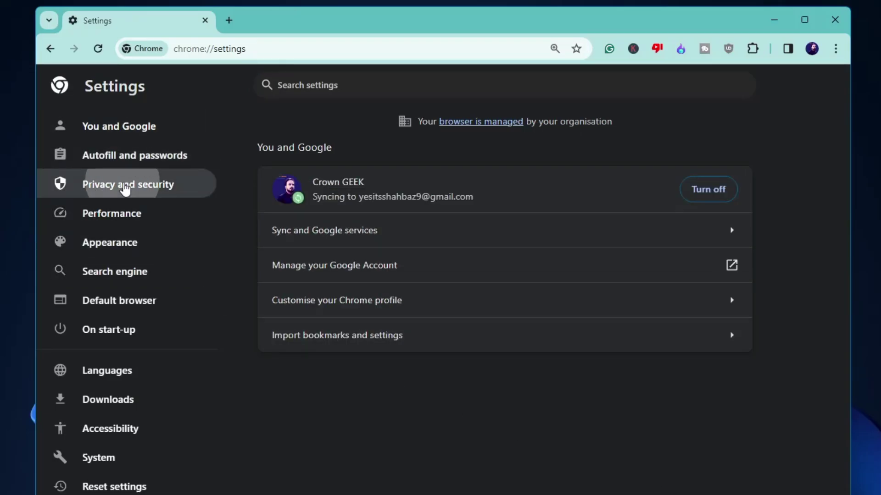
left_click(125, 188)
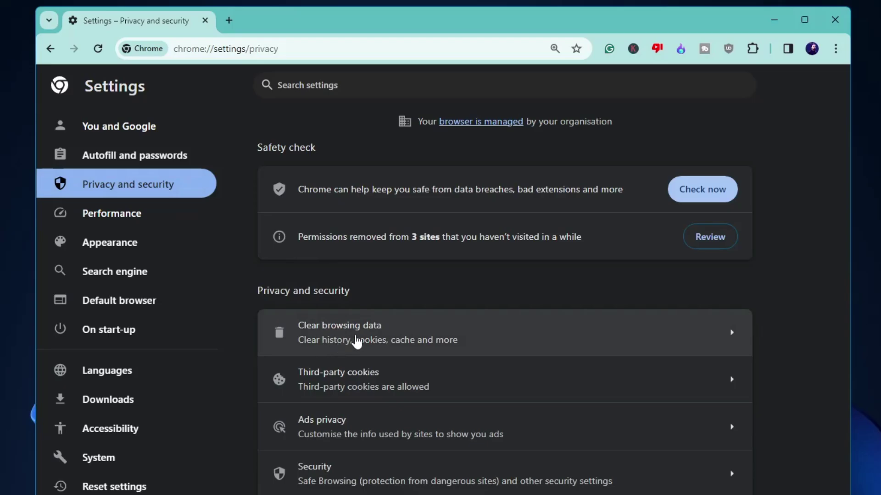
left_click(469, 349)
Clear all-time data from the Advanced list, then minimise Chrome
left_click(351, 148)
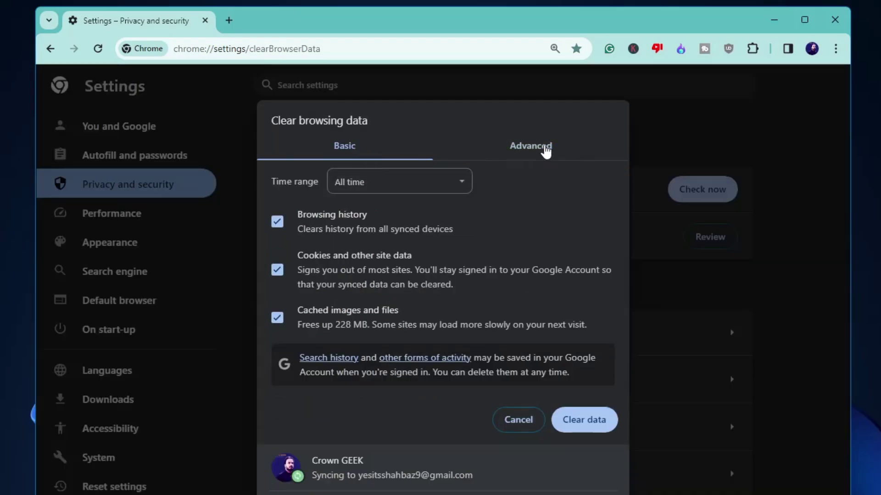
left_click(545, 150)
left_click(398, 187)
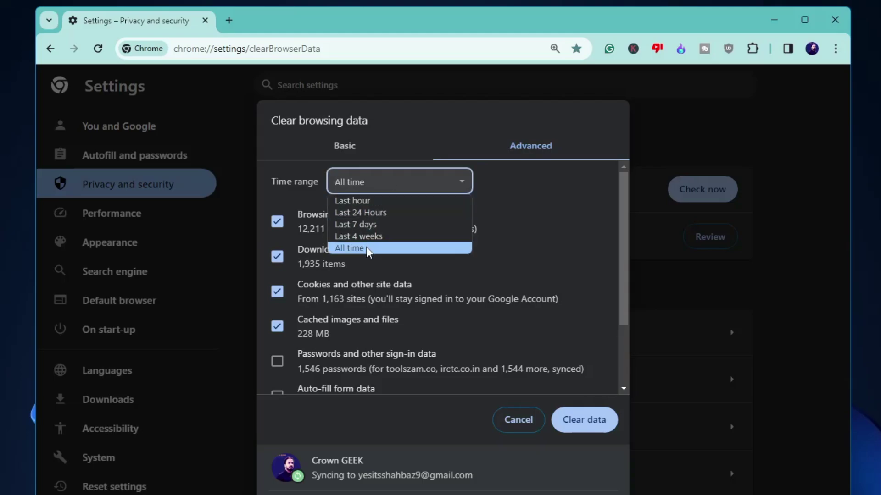
left_click(399, 247)
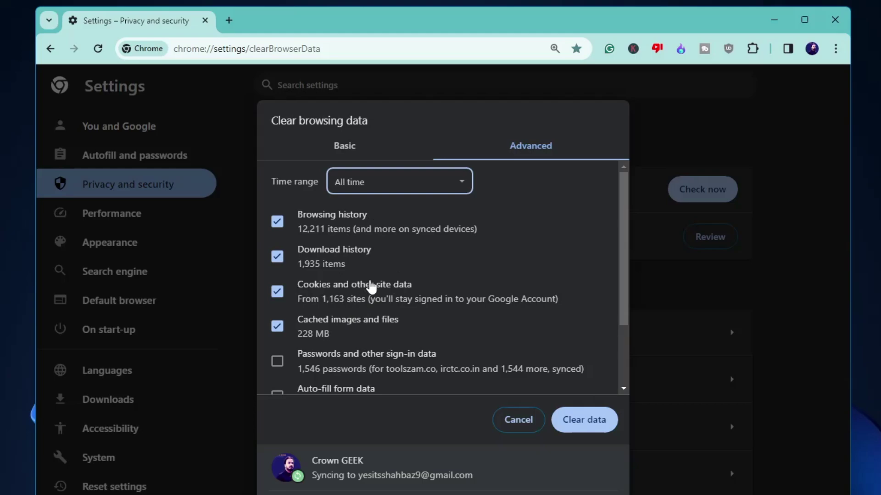
scroll(367, 287, "down", 1)
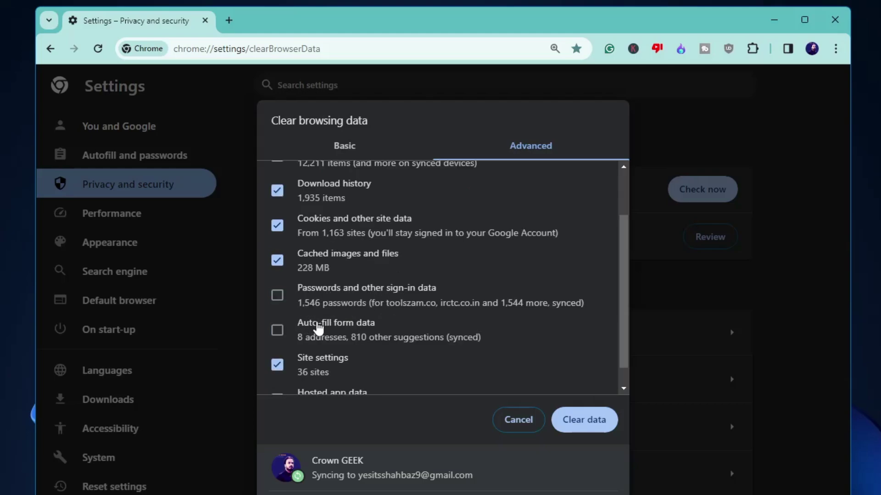
scroll(312, 348, "down", 1)
scroll(325, 344, "up", 2)
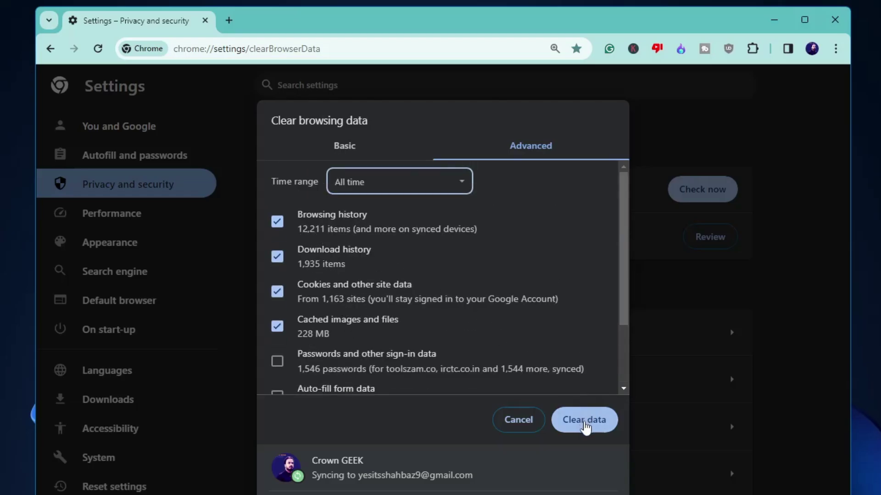
left_click(519, 421)
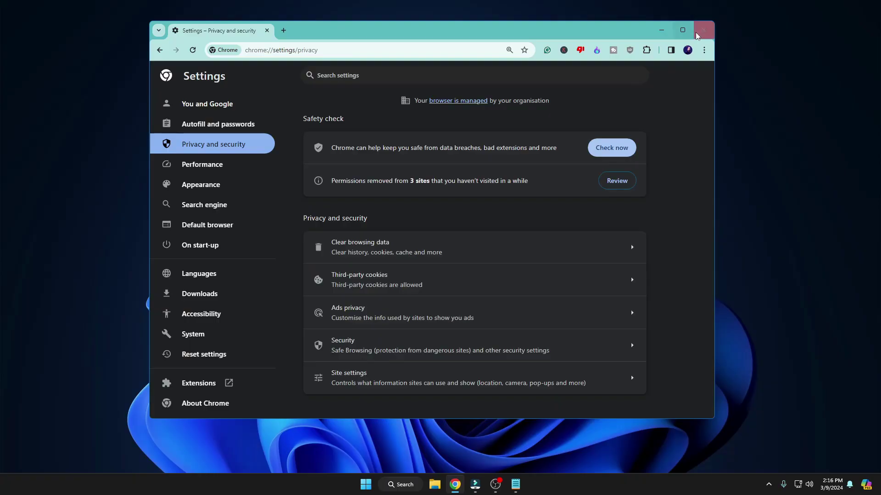
left_click(660, 31)
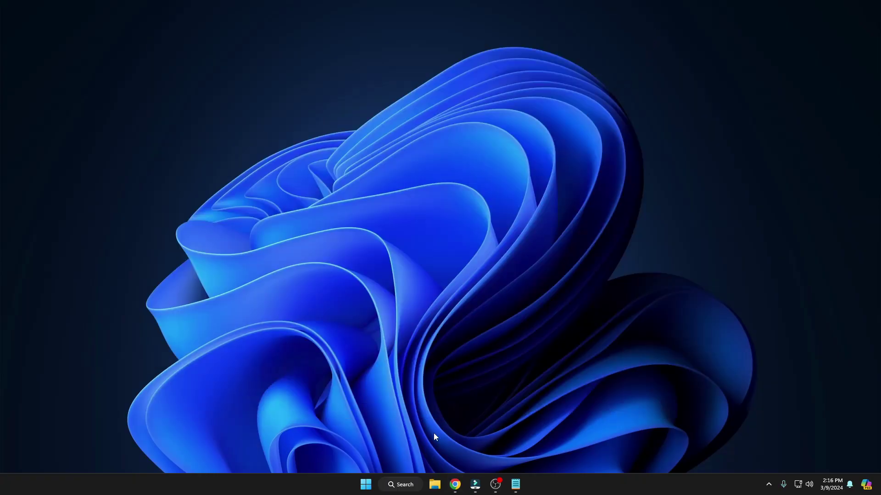
Launch Microsoft Edge and go to its Privacy, search, and services settings
left_click(410, 487)
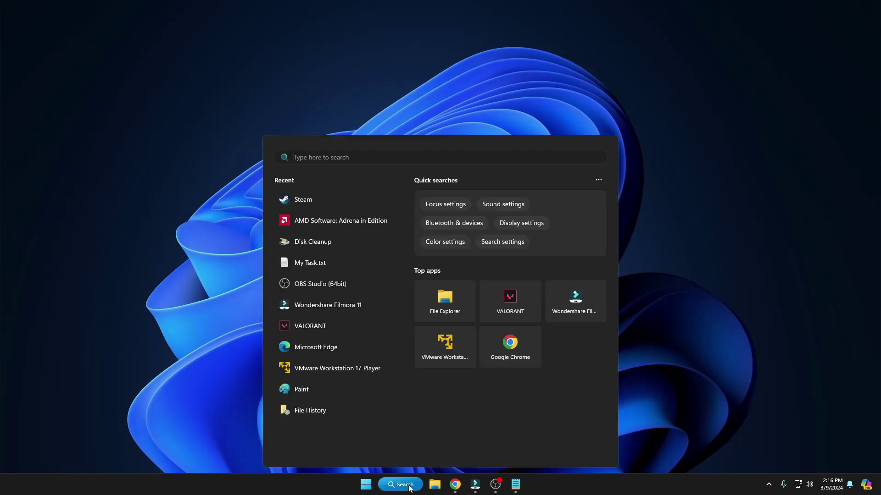
type("edge")
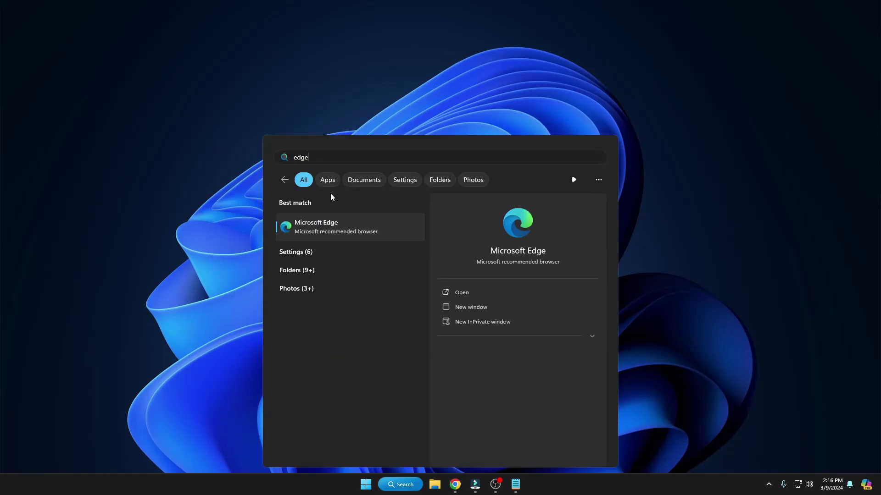
left_click(337, 225)
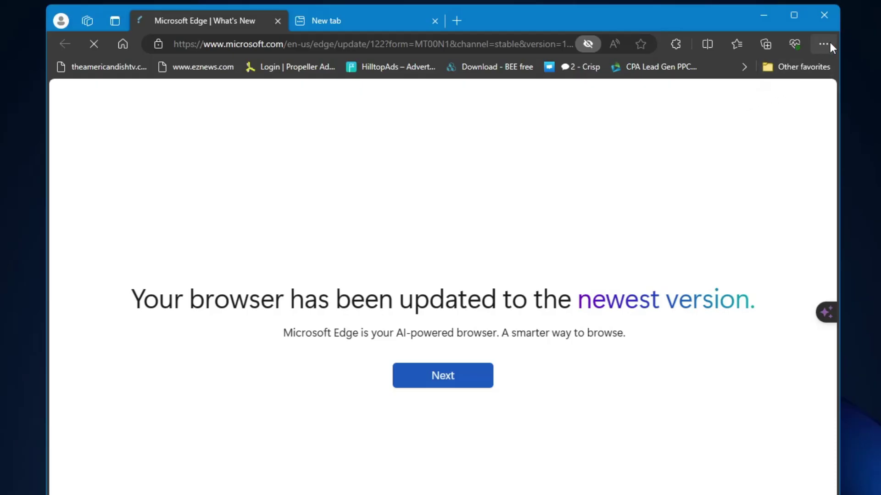
left_click(828, 43)
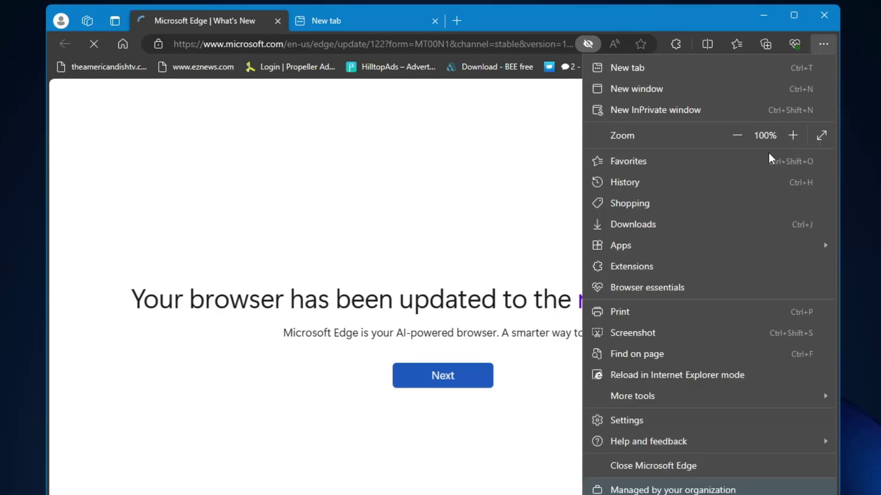
left_click(628, 420)
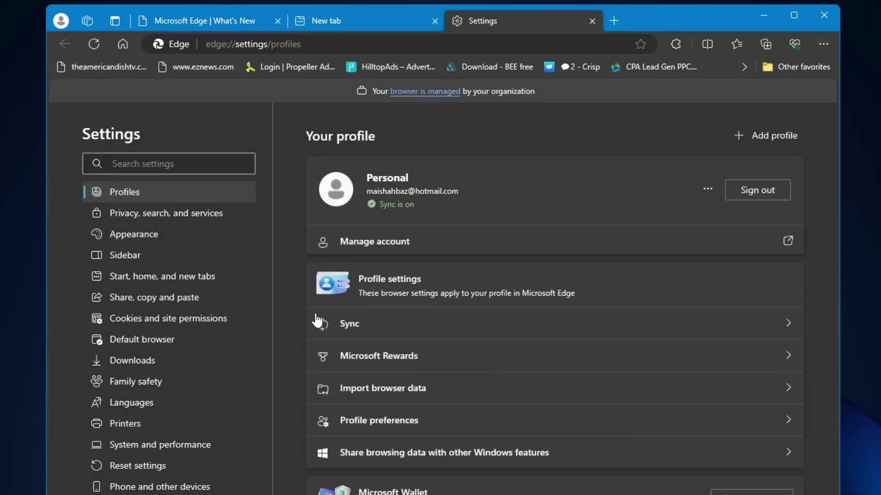
left_click(179, 216)
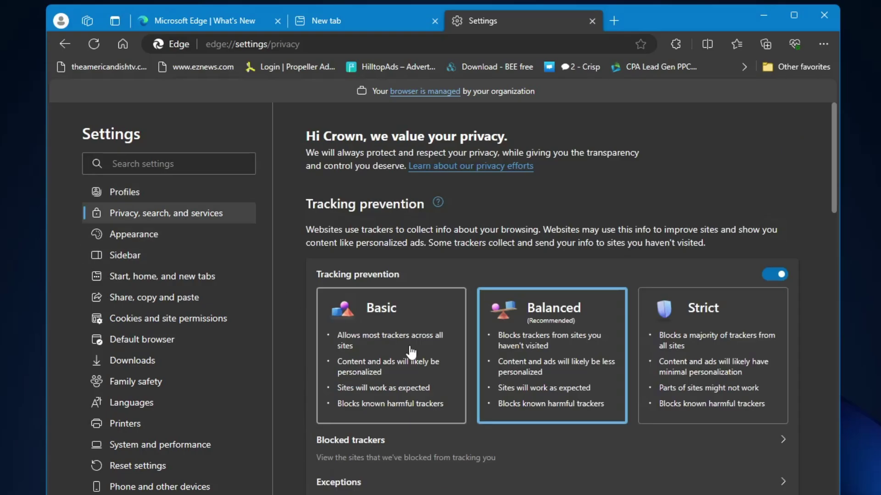
Open Choose what to clear and set the time range to All time
scroll(410, 352, "down", 5)
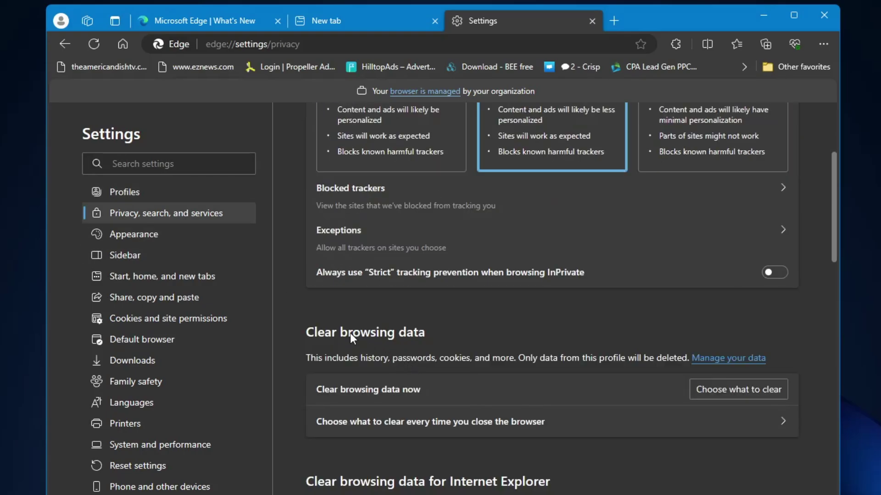
left_click(725, 392)
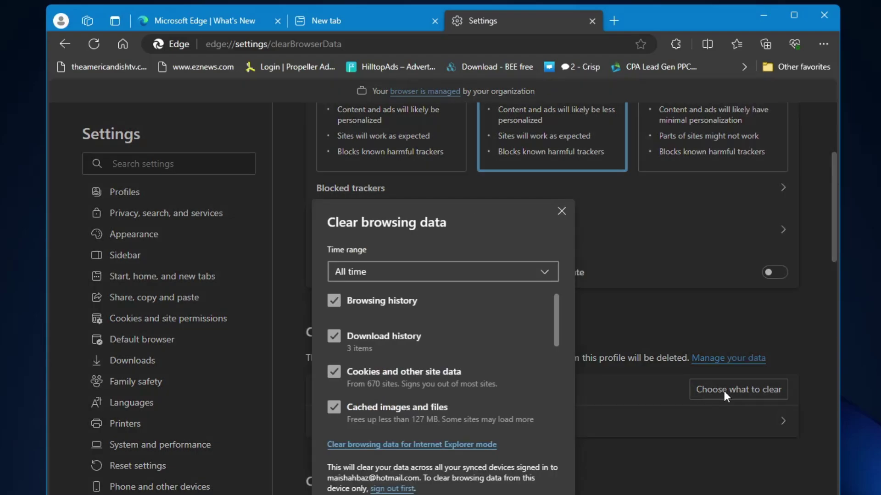
left_click(398, 275)
left_click(372, 380)
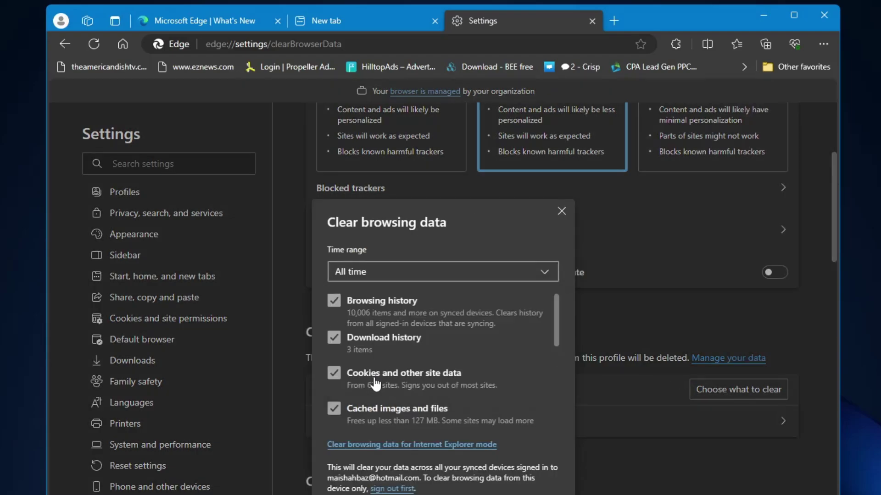
scroll(372, 388, "down", 3)
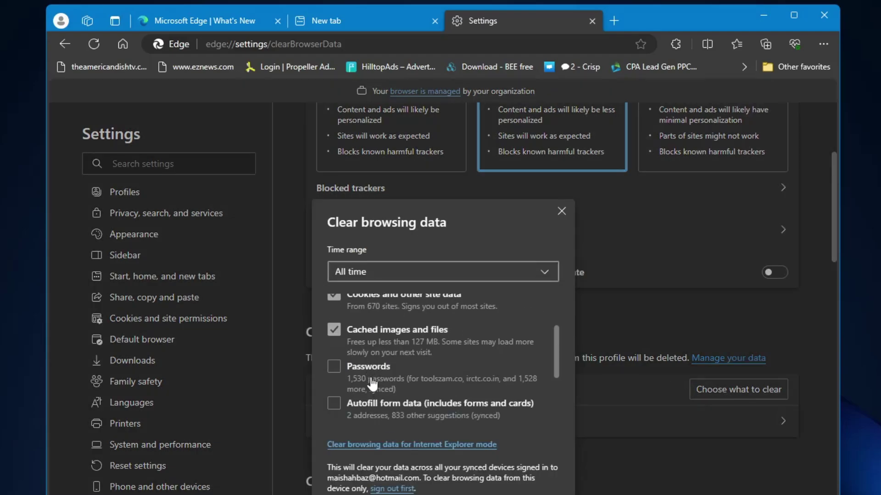
scroll(377, 413, "down", 2)
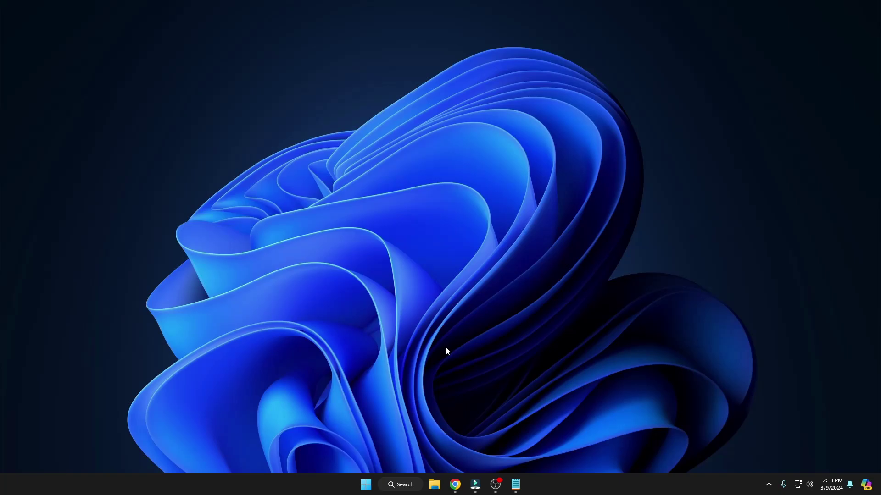
Launch Command Prompt as administrator
left_click(405, 485)
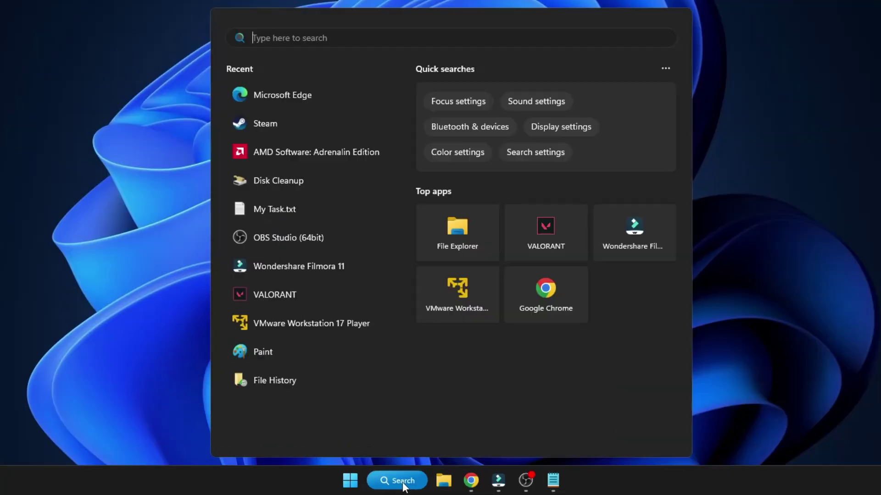
type("cmd")
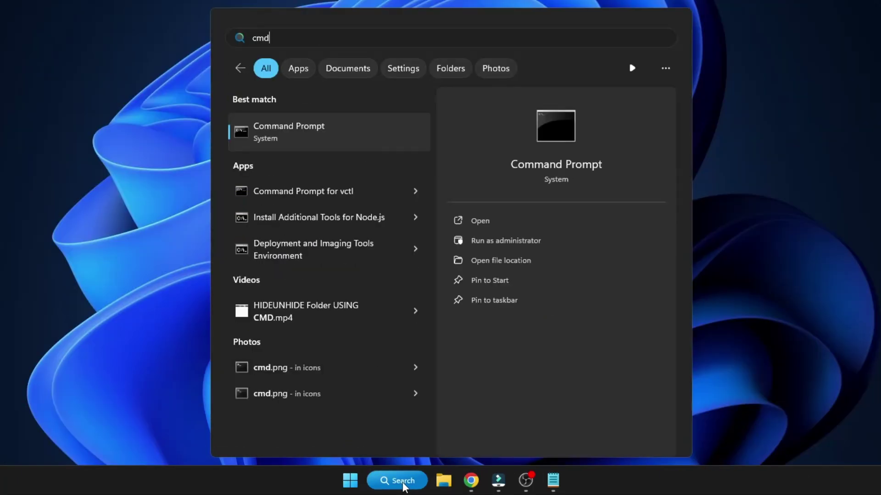
right_click(320, 138)
left_click(345, 151)
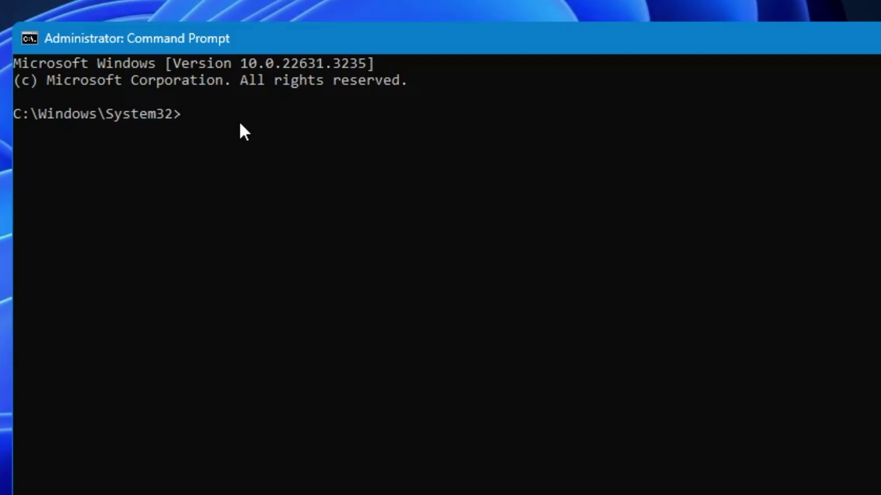
Flush the DNS cache with ipconfig /flushdns, then enter wsreset.exe
type("ipconfig ")
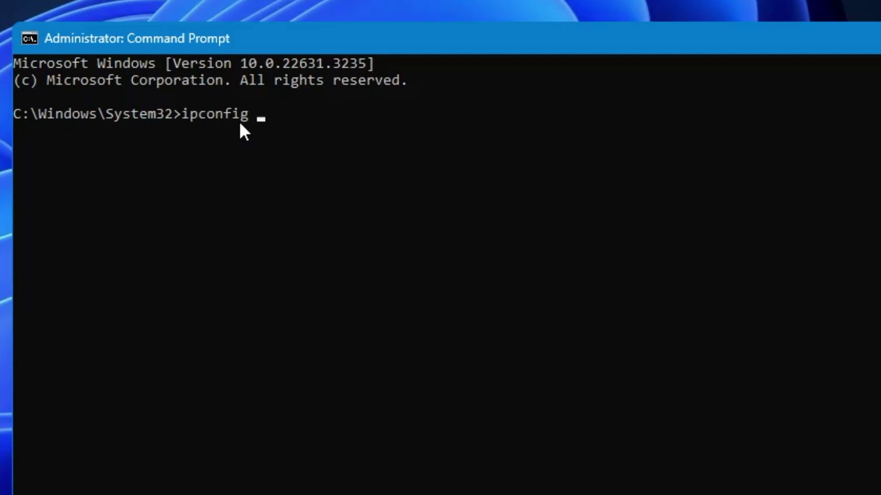
type("/flushdns")
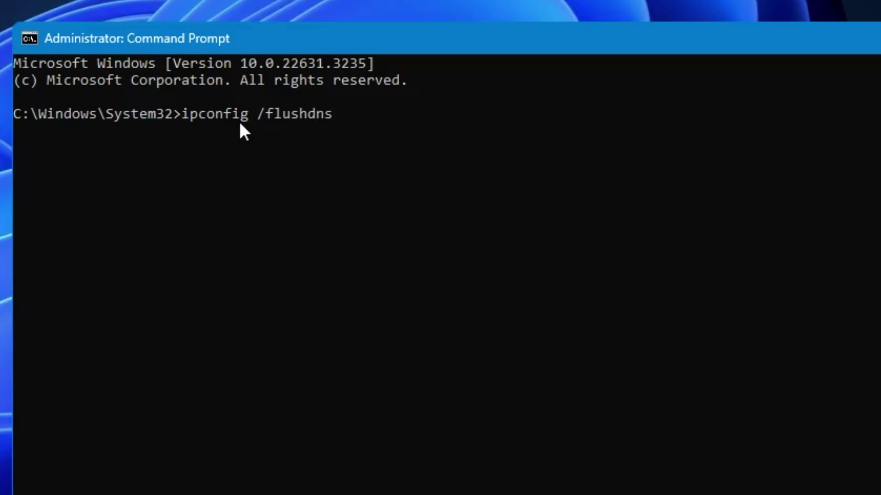
key("Return")
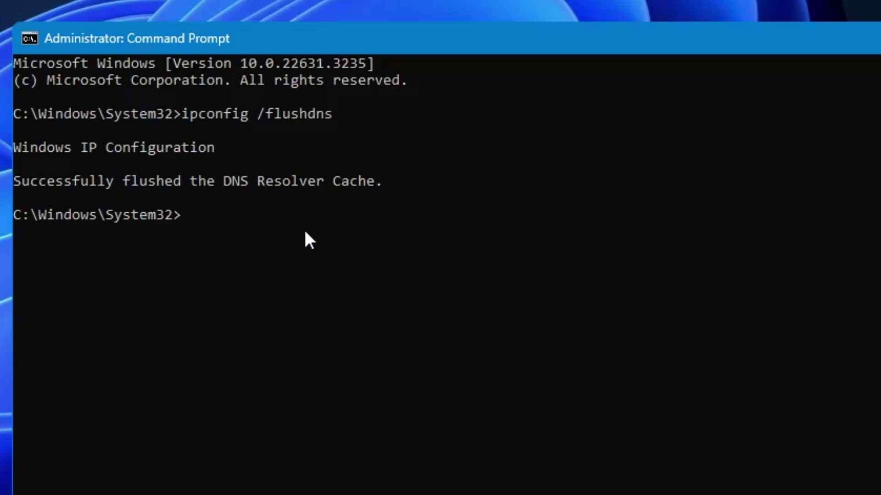
type("wsreset.e")
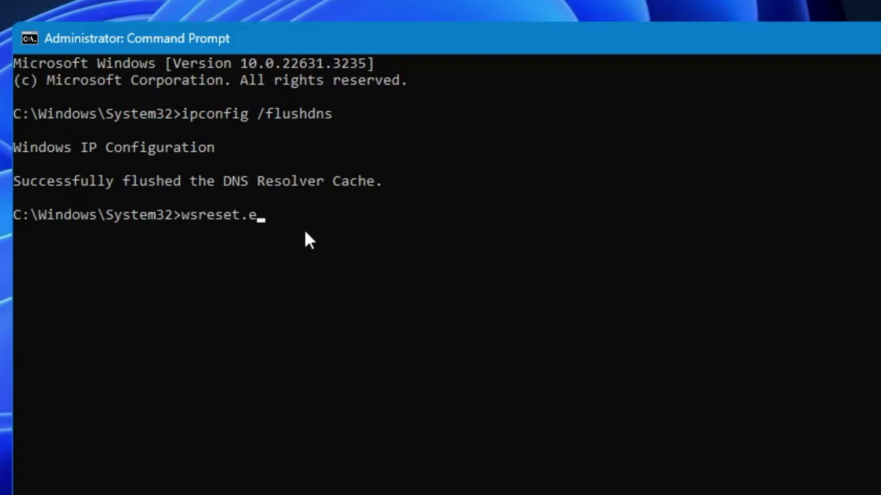
type("xe")
Run wsreset.exe to reset the Store cache, then close Microsoft Store and Command Prompt
key("Return")
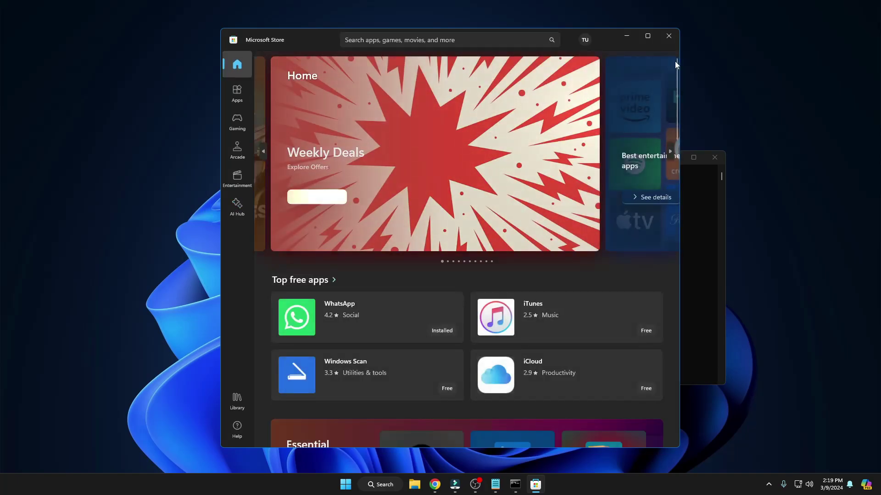
left_click(671, 36)
left_click(714, 158)
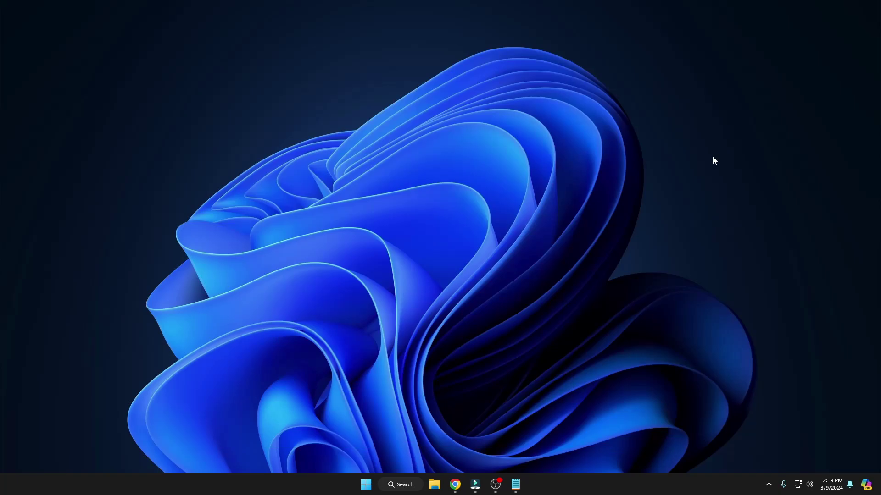